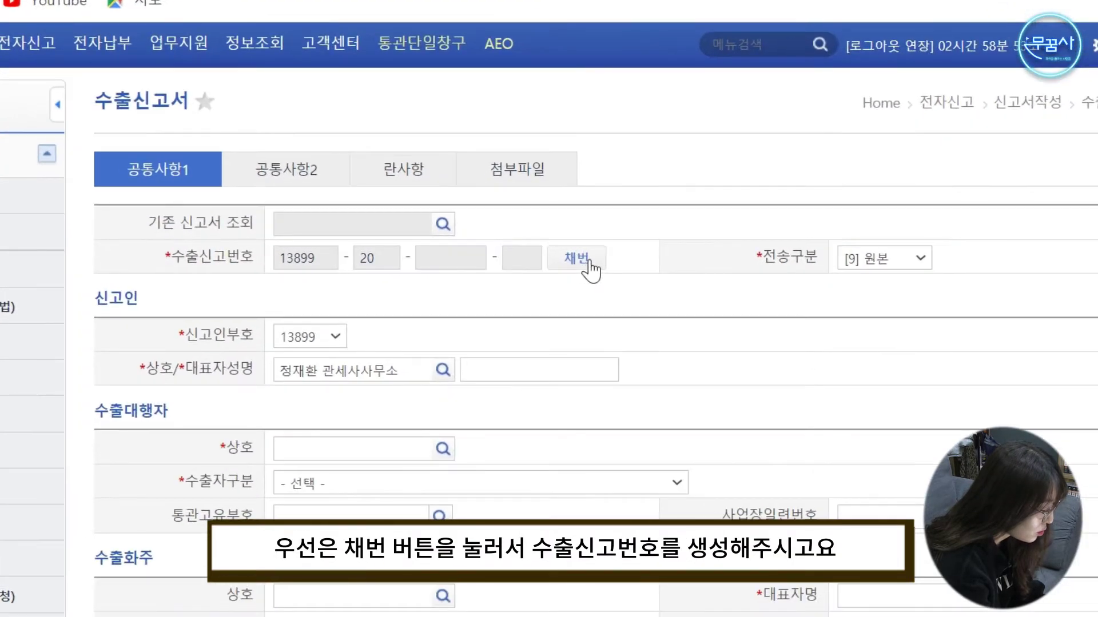
Generate the export declaration number (수출신고번호) and choose [9] 원본 as the transmission type (전송구분).
left_click(589, 262)
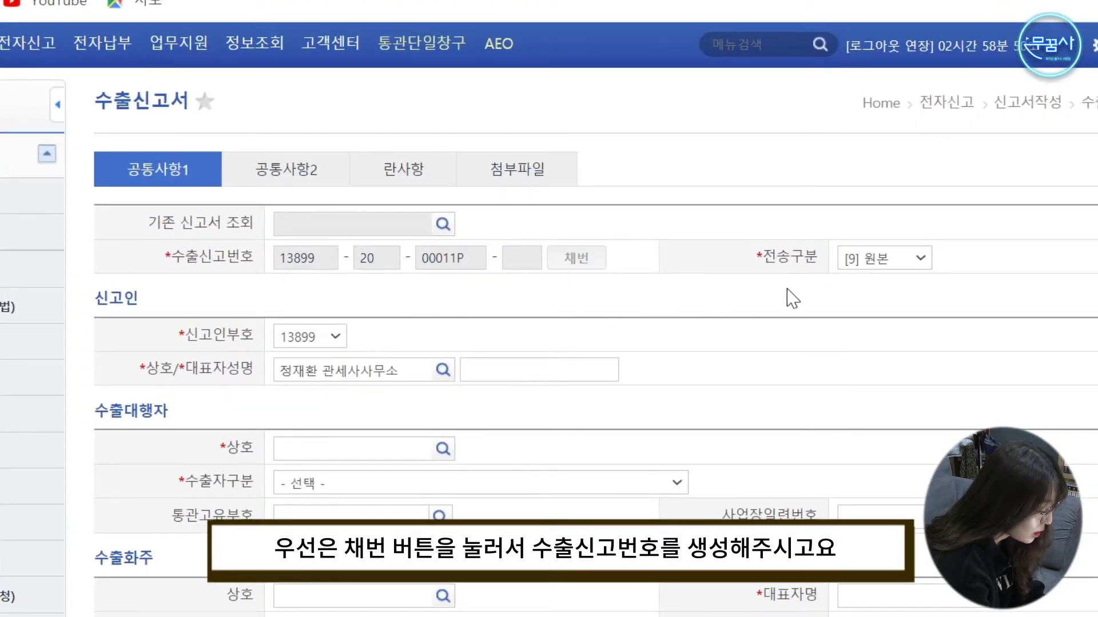
left_click(892, 260)
left_click(903, 266)
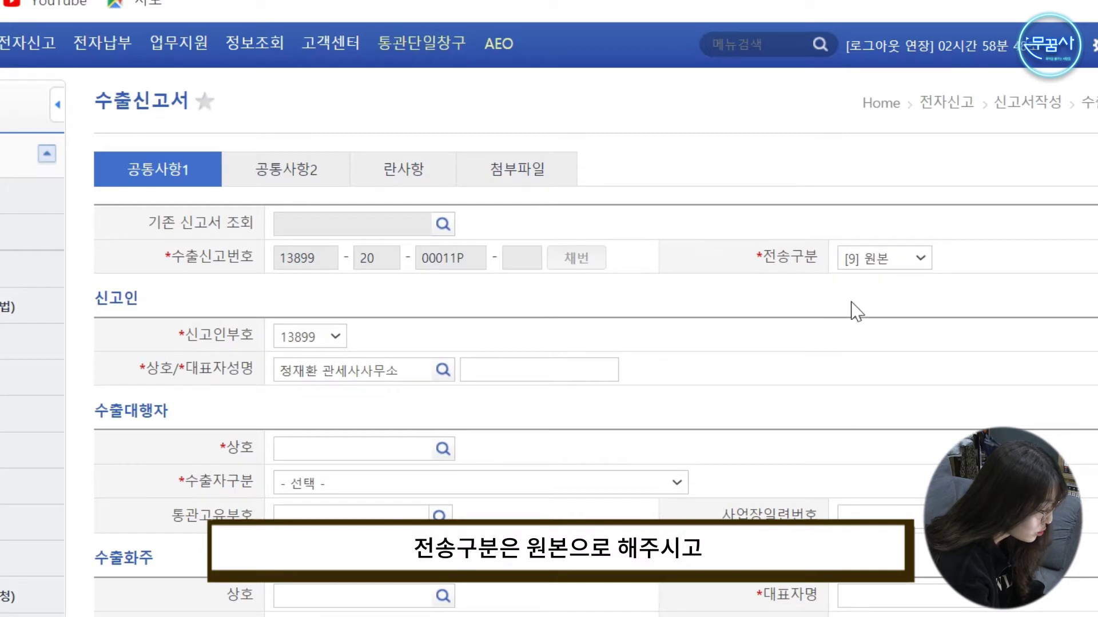
Set the export agent's exporter type (수출자구분) to [C] 수출대행자가 완제품공급(원상태 공급 포함)을 받아 수출한 경우.
scroll(824, 314, "down", 4)
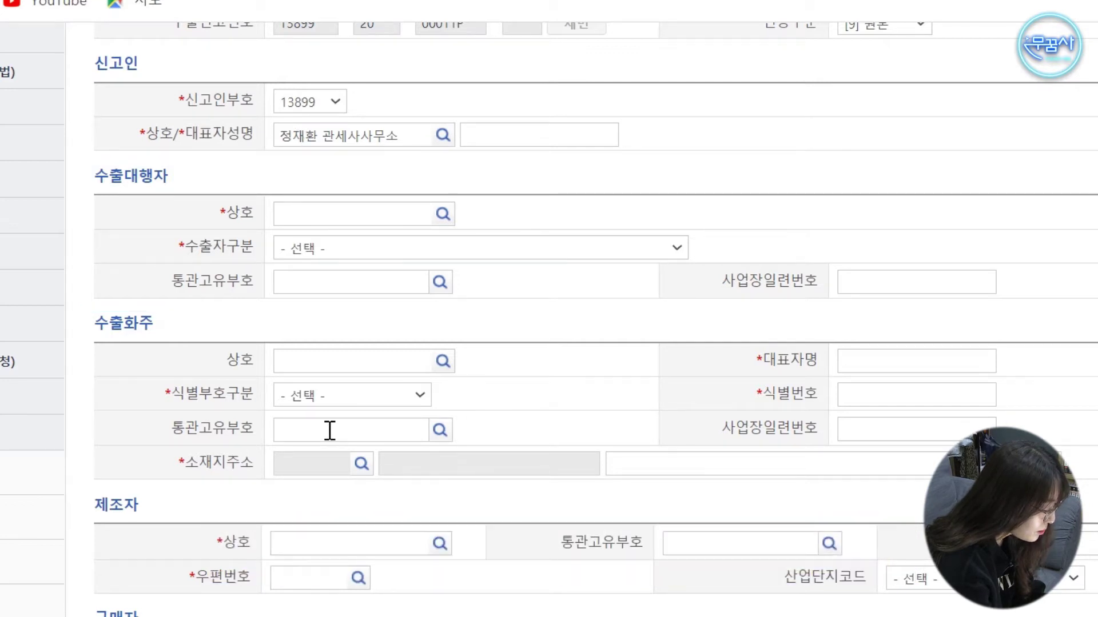
left_click(309, 252)
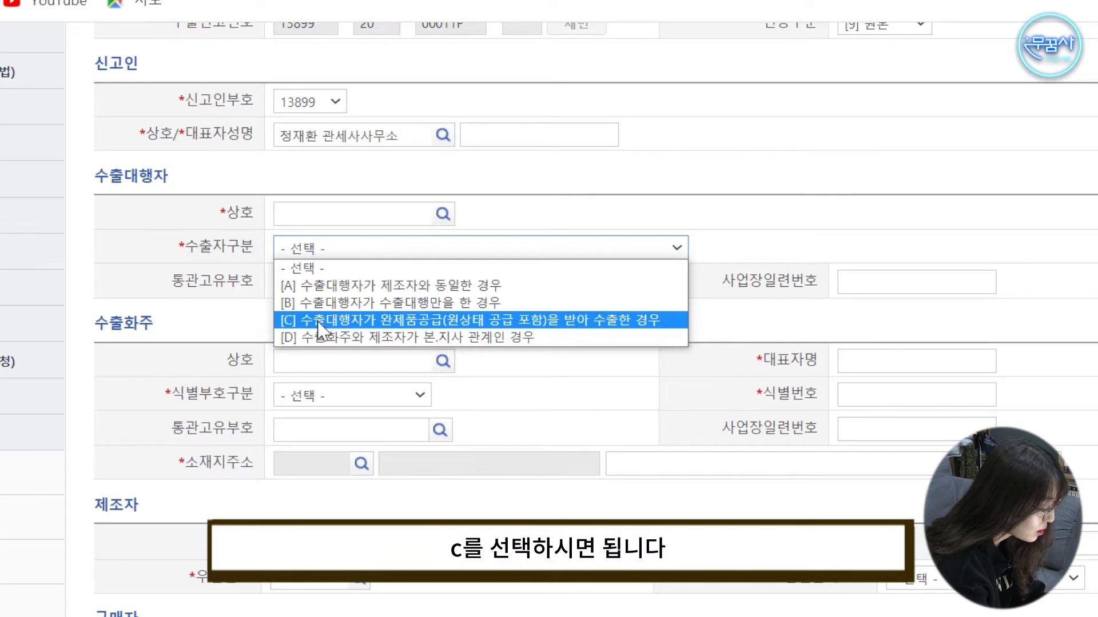
left_click(625, 324)
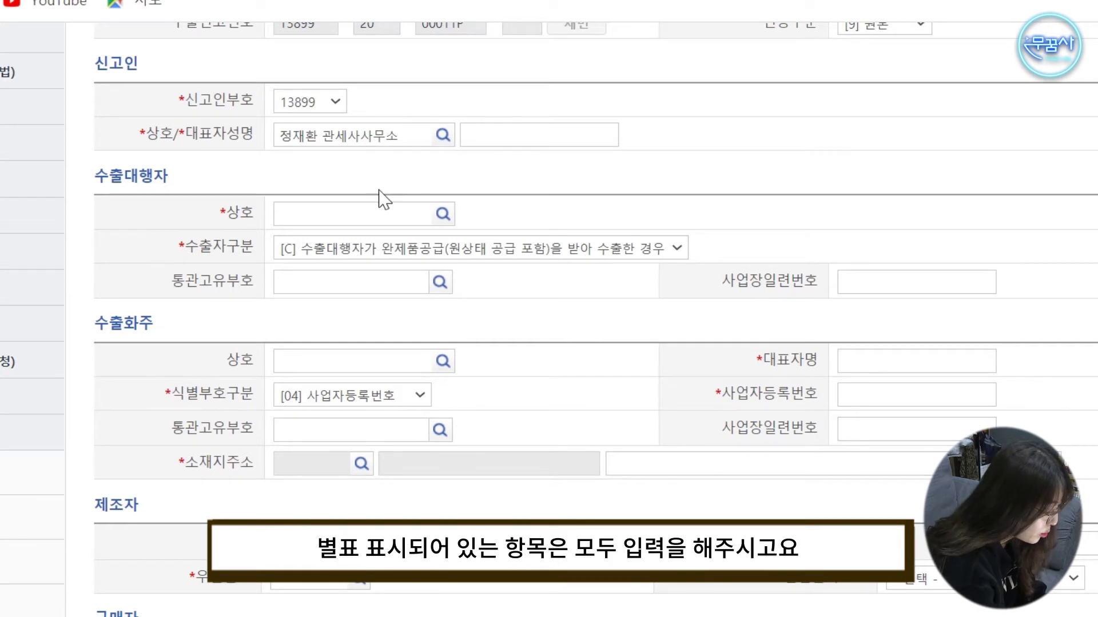
Enter 미상 as the company name (상호) in the manufacturer (제조자) section.
scroll(381, 275, "up", 2)
scroll(391, 283, "down", 2)
scroll(372, 397, "down", 2)
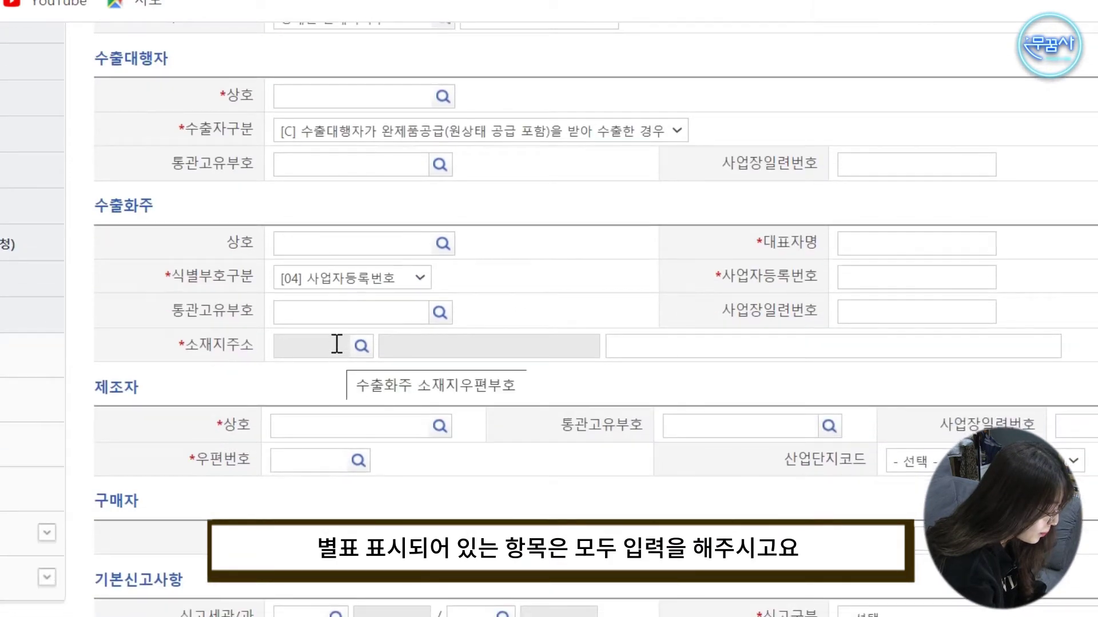
scroll(318, 352, "down", 2)
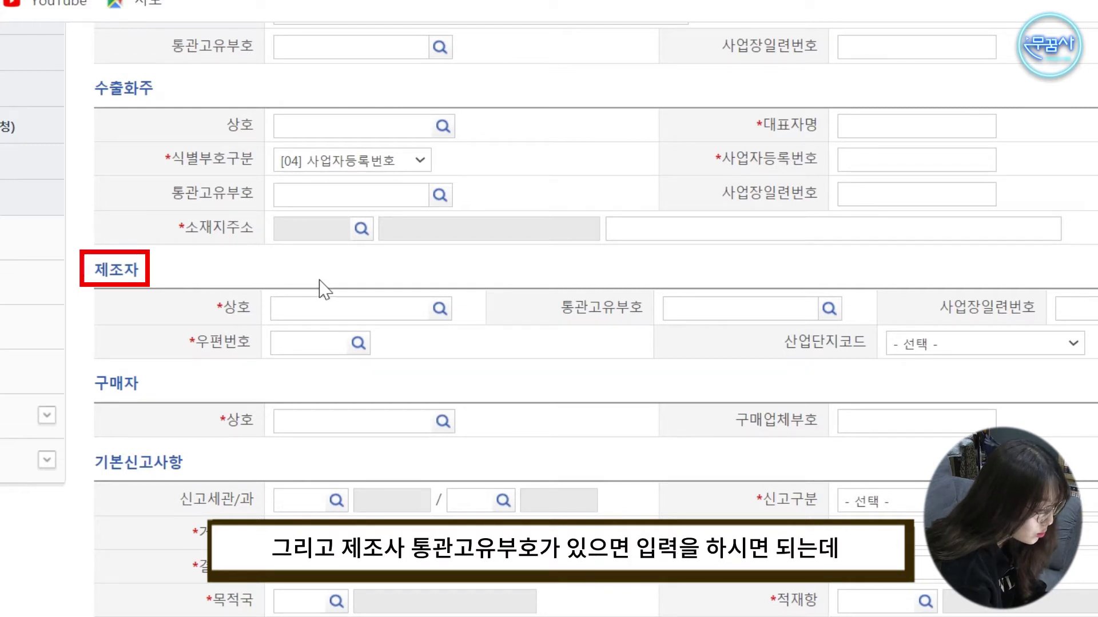
left_click(367, 314)
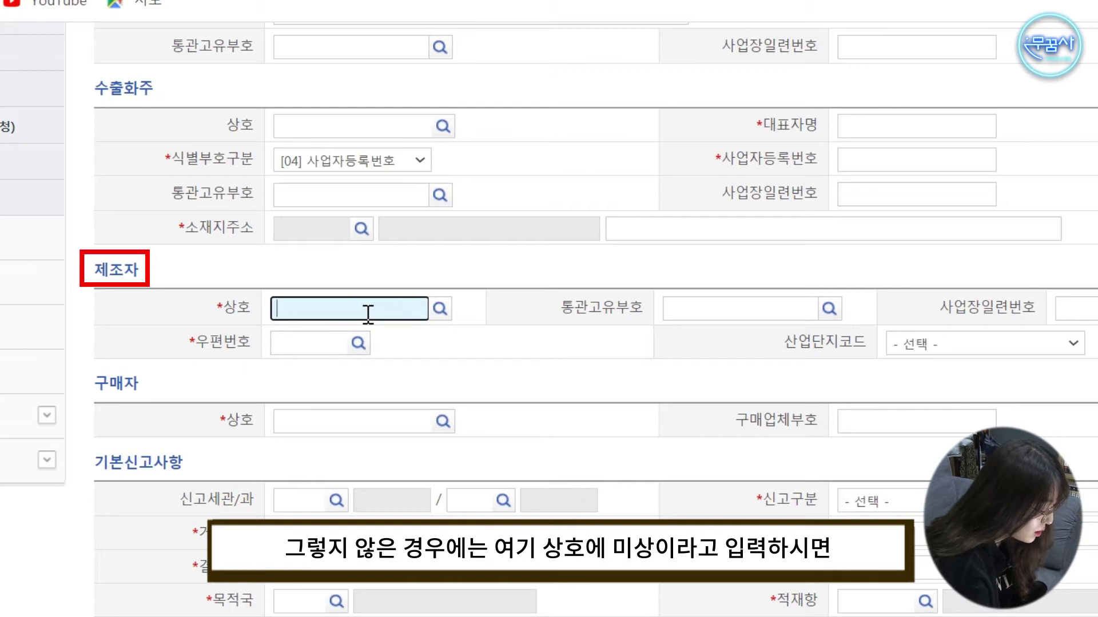
type("미상")
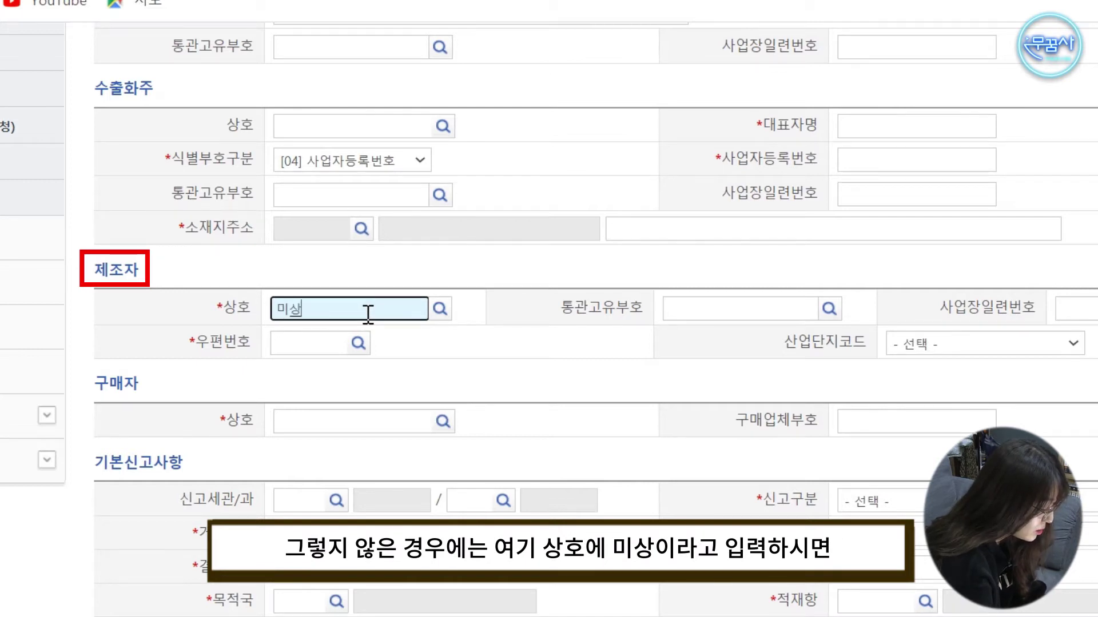
key("Tab")
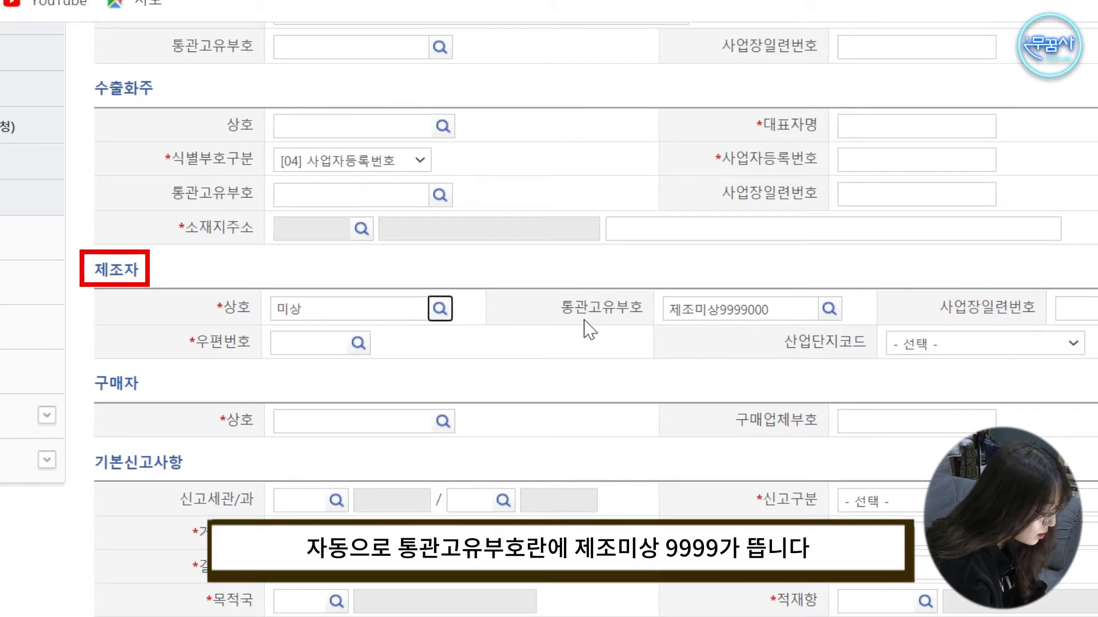
Set the manufacturer's postal code (우편번호) to 100 and the industrial complex code (산업단지코드) to [999] 기타.
left_click(330, 343)
type("100")
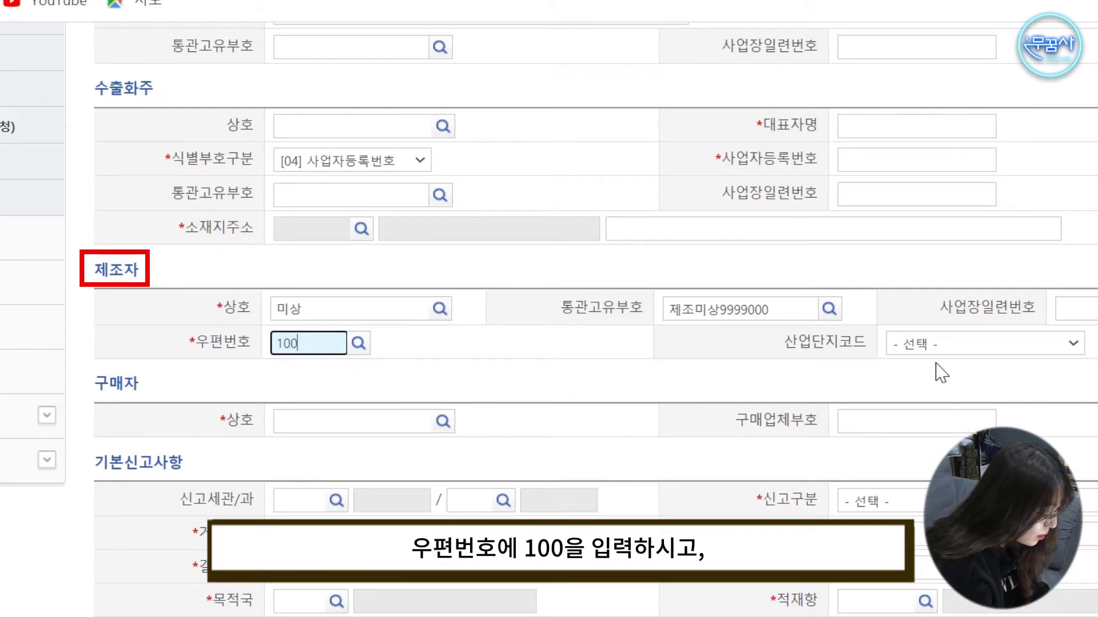
left_click(946, 355)
scroll(1007, 615, "down", 15)
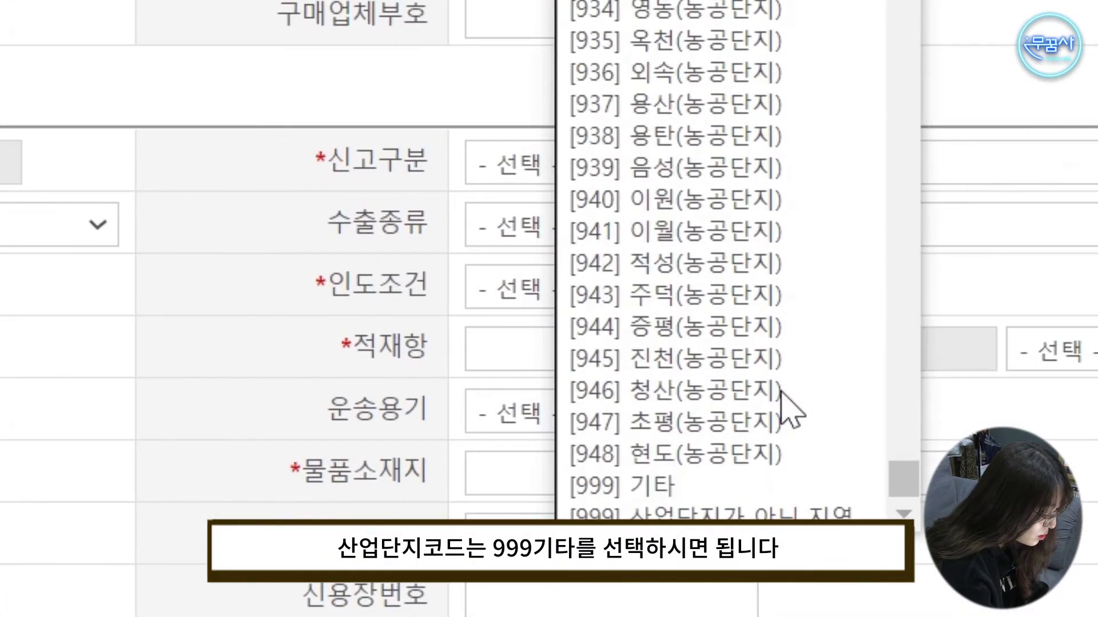
left_click(712, 487)
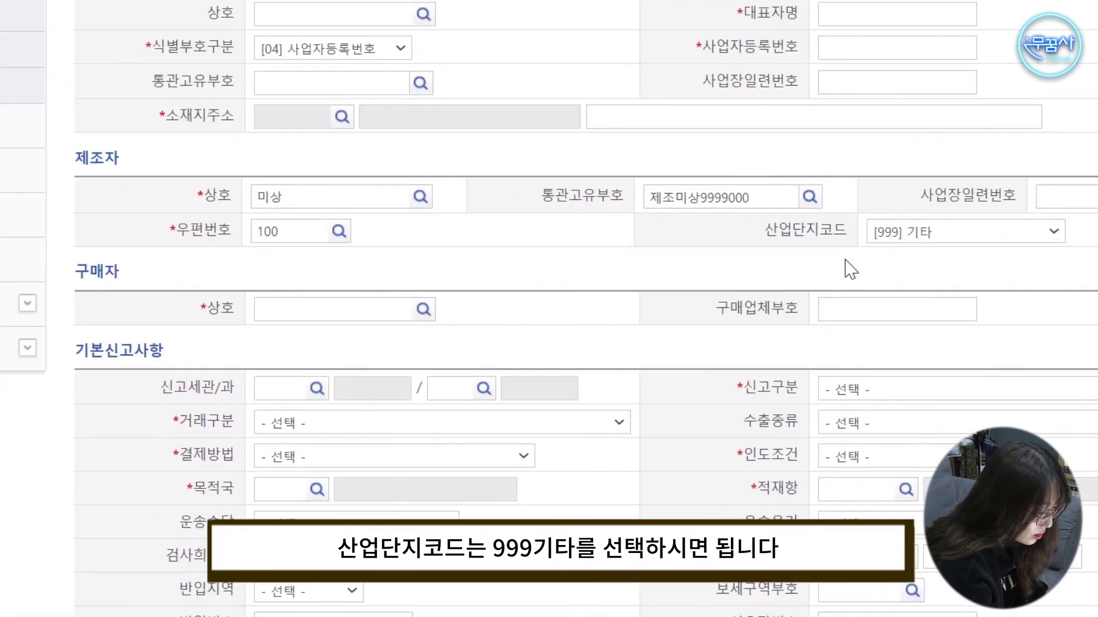
Examine the buyer (구매자) fields and locate the site's overseas business partner code service, 해외거래처부호 조회/신청.
scroll(846, 260, "down", 2)
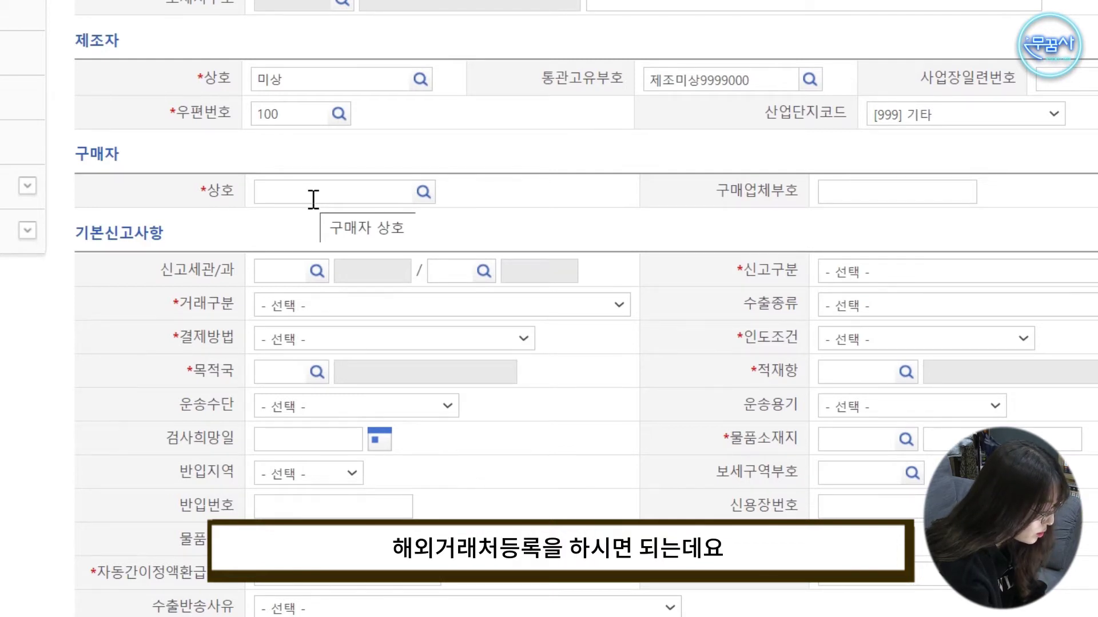
scroll(313, 199, "up", 10)
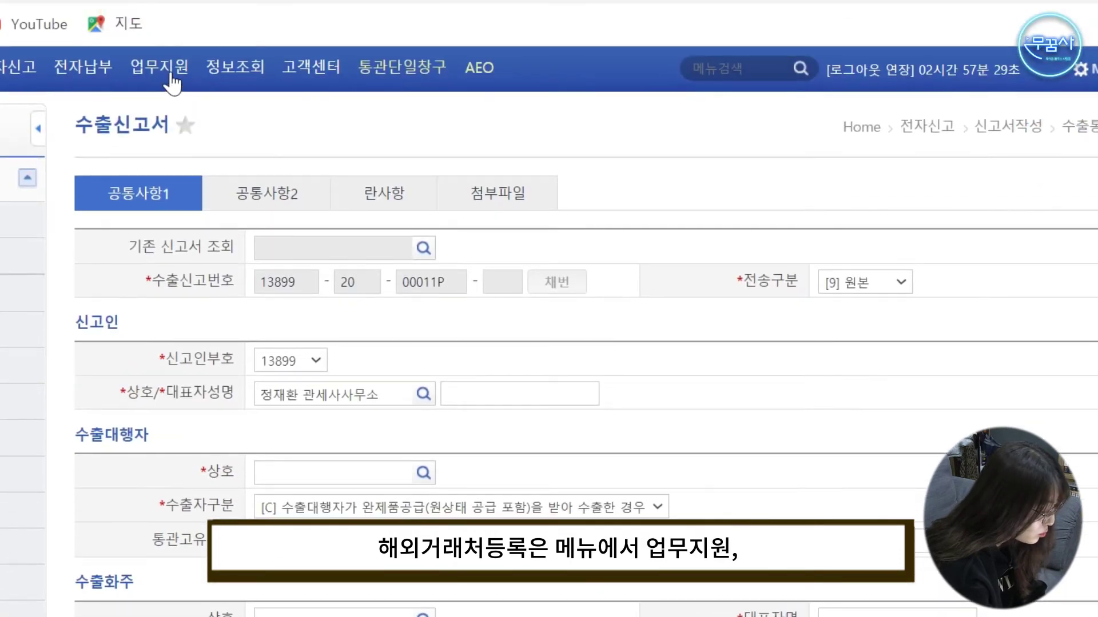
left_click(172, 83)
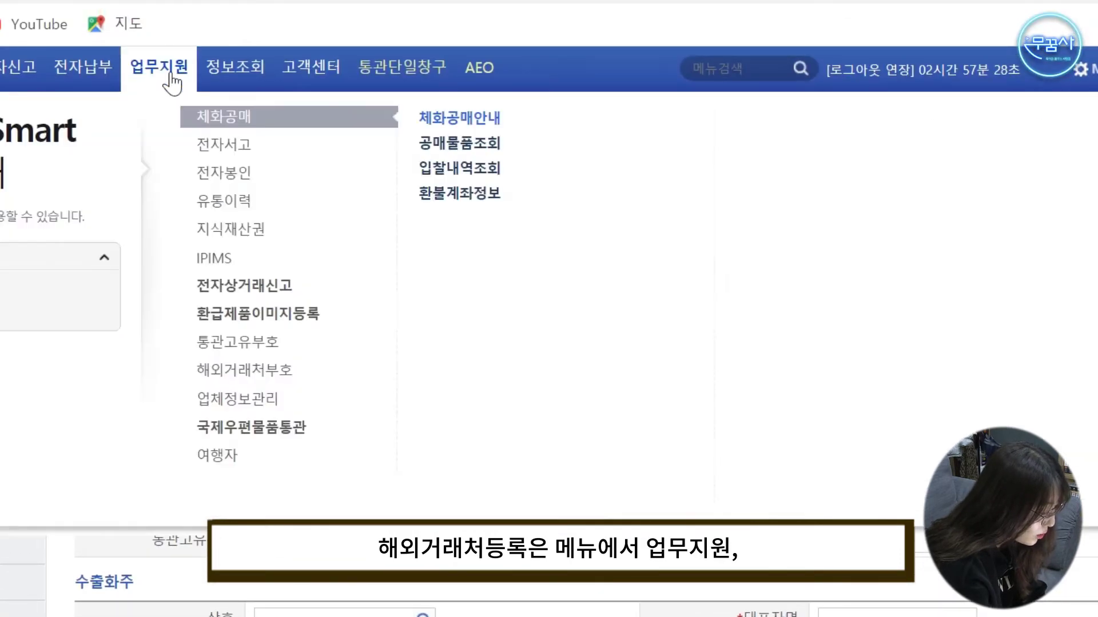
mouse_move(260, 378)
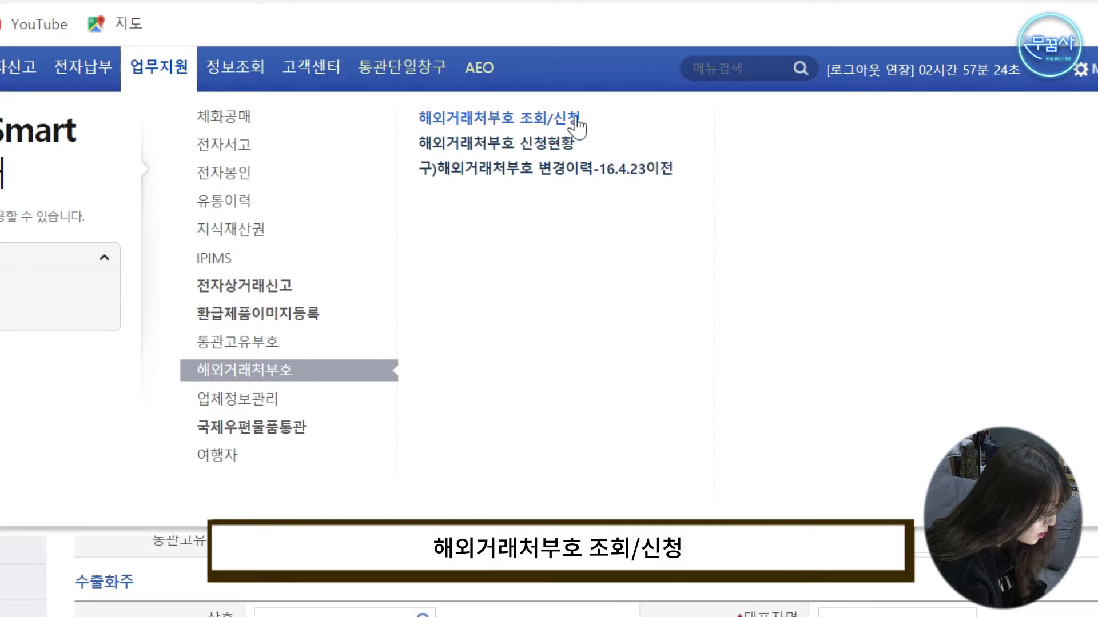
scroll(591, 589, "down", 10)
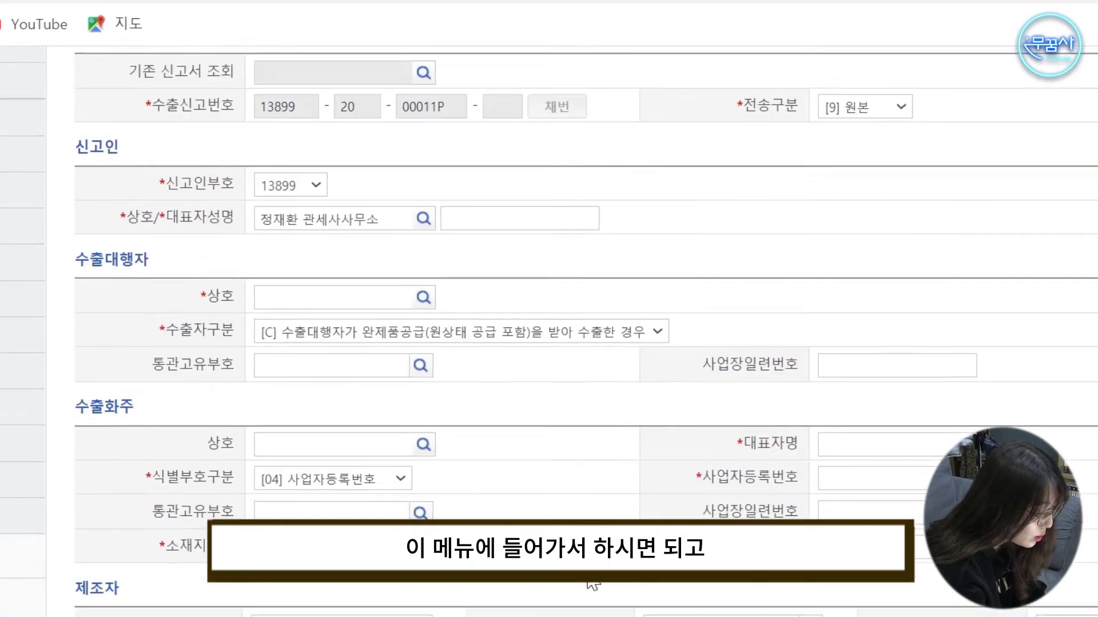
scroll(549, 332, "up", 2)
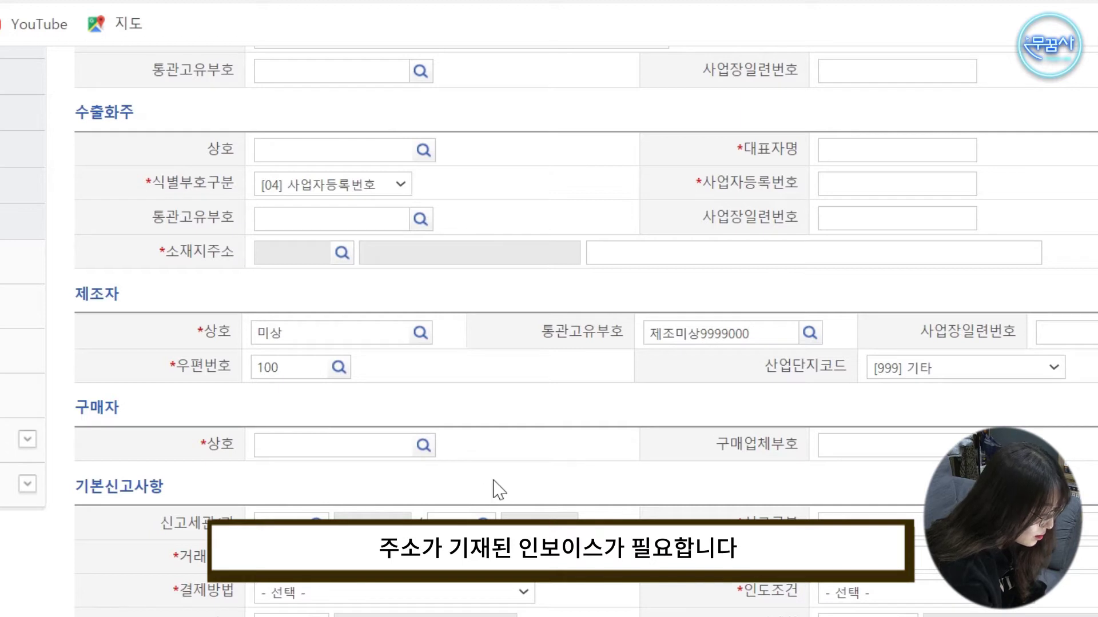
scroll(477, 450, "down", 2)
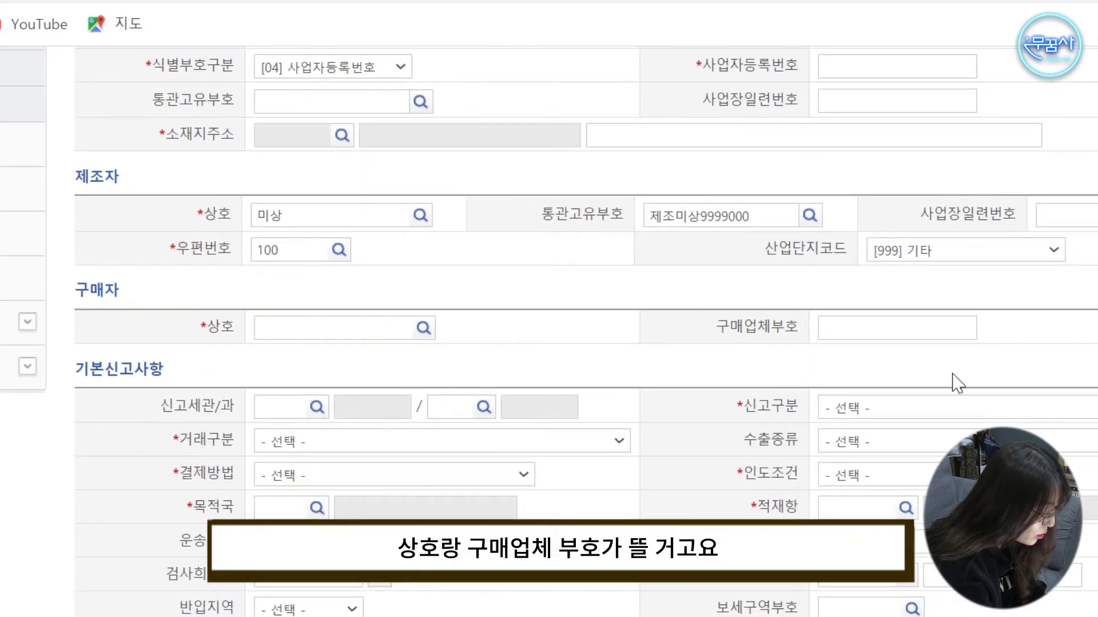
Set the declaration customs office to 021 수원세관 and its department to 10 통관지원(1)과 using the code lookups.
scroll(762, 354, "down", 2)
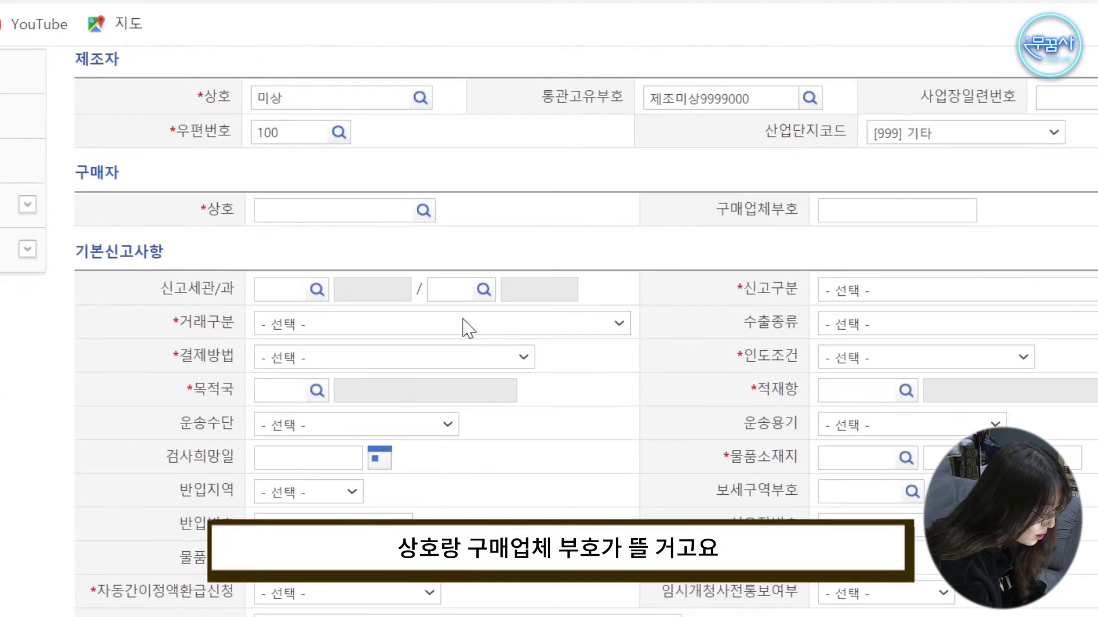
left_click(286, 296)
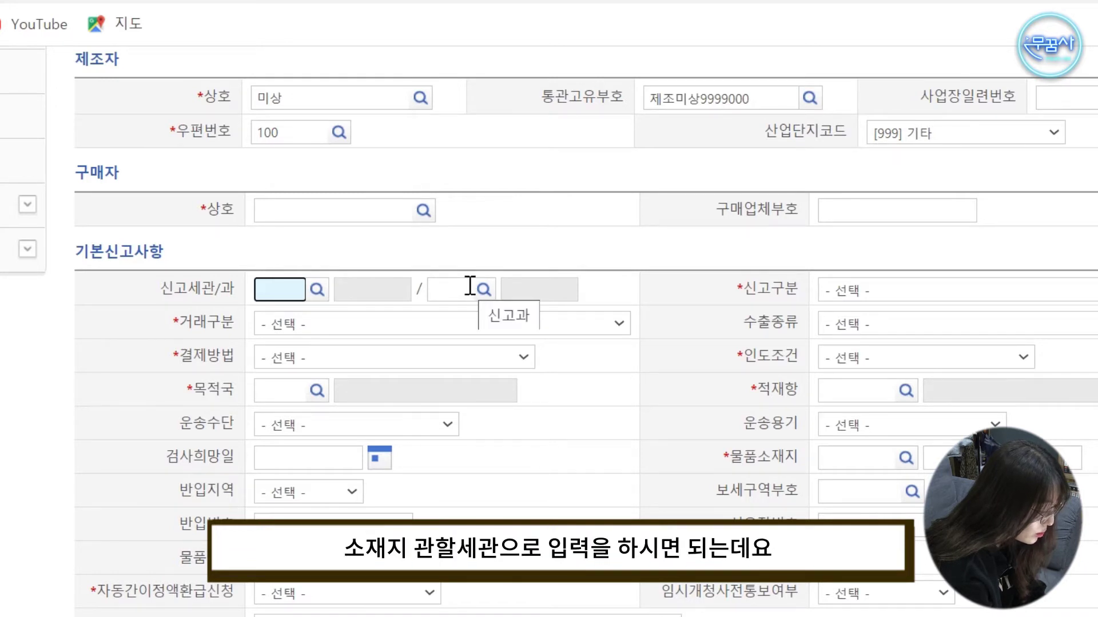
left_click(318, 290)
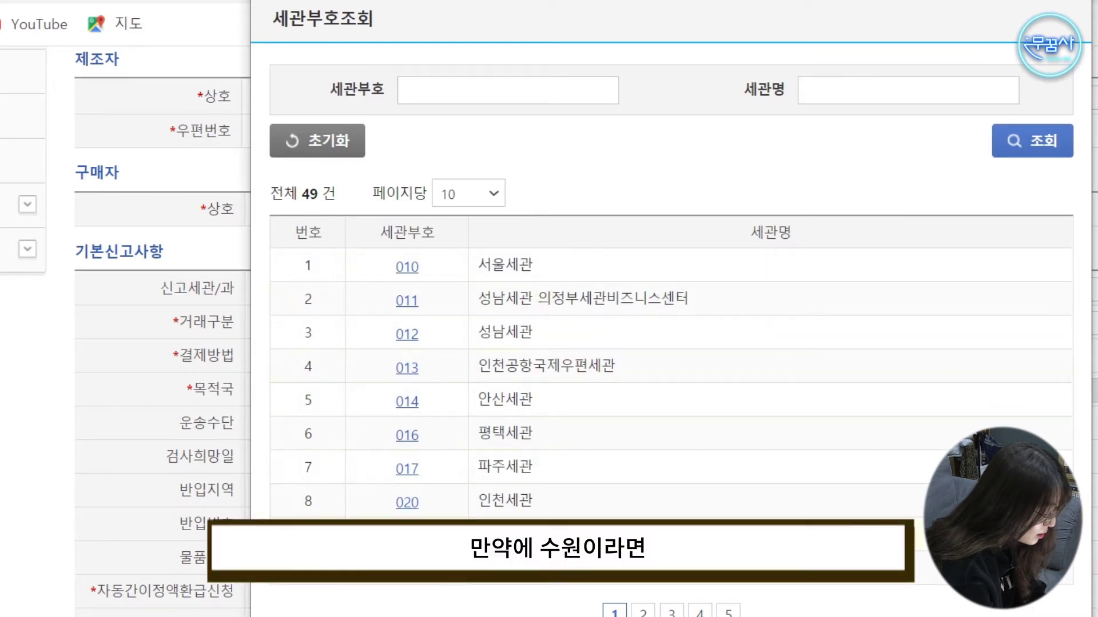
left_click(408, 536)
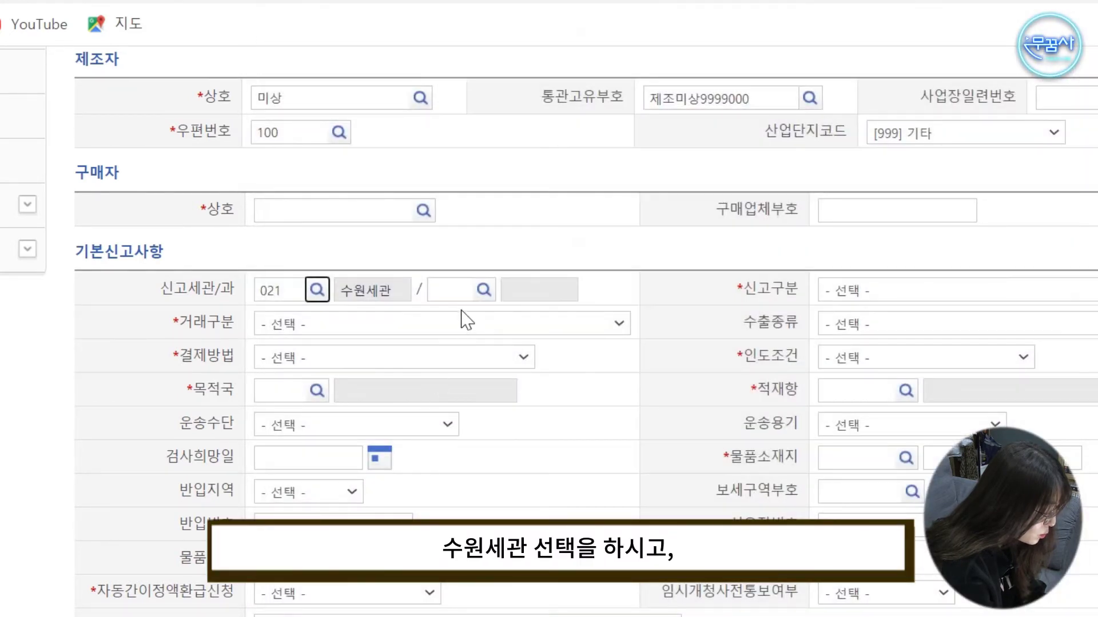
left_click(484, 290)
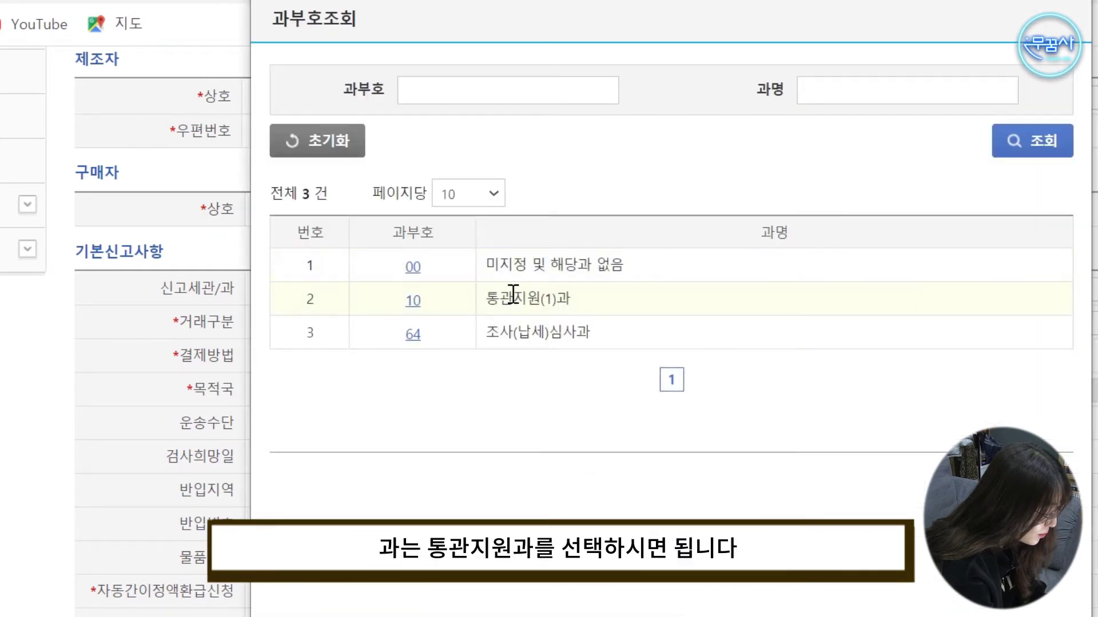
left_click(414, 303)
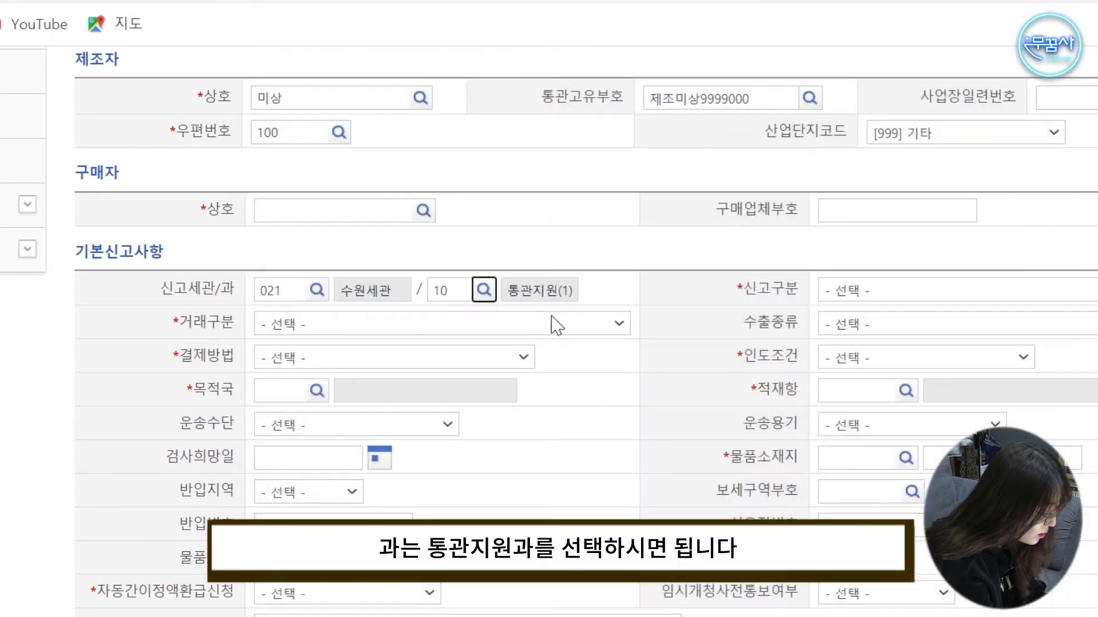
Set the declaration type (신고구분) to [H] Paperless 수출신고.
left_click(950, 292)
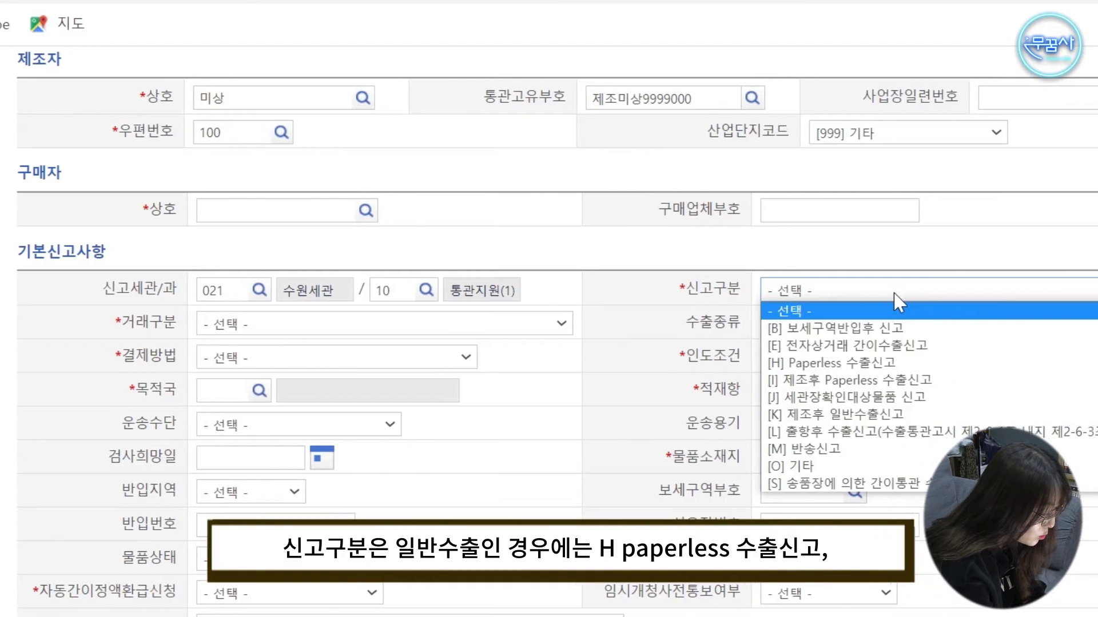
left_click(918, 363)
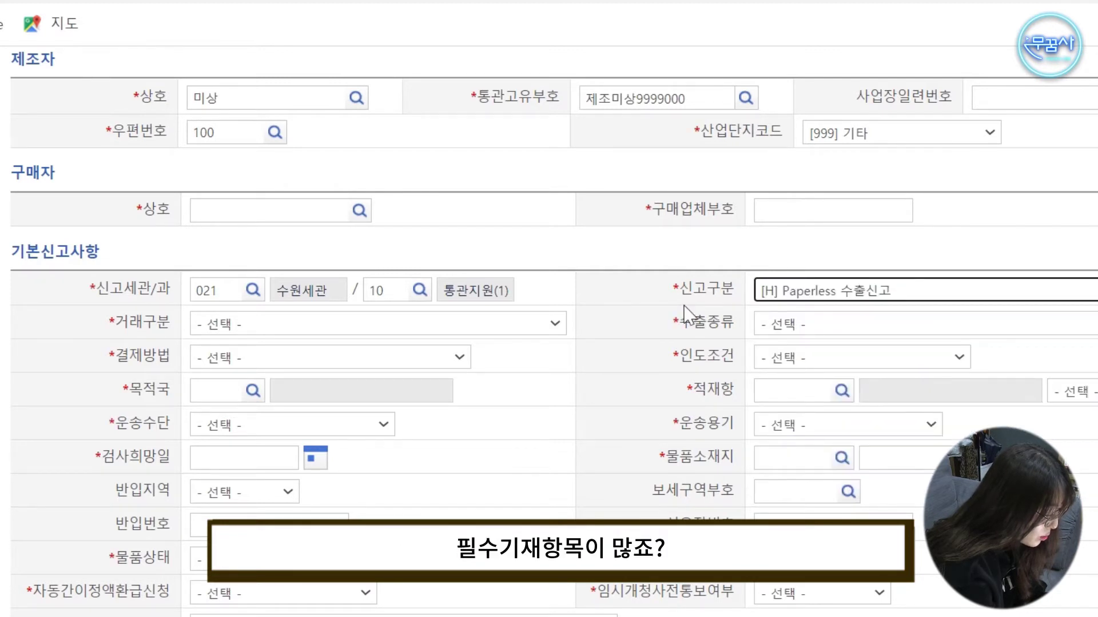
Convert the declaration type to [E] 전자상거래 간이수출신고, review the required fields, and switch back to [H] Paperless 수출신고.
left_click(759, 292)
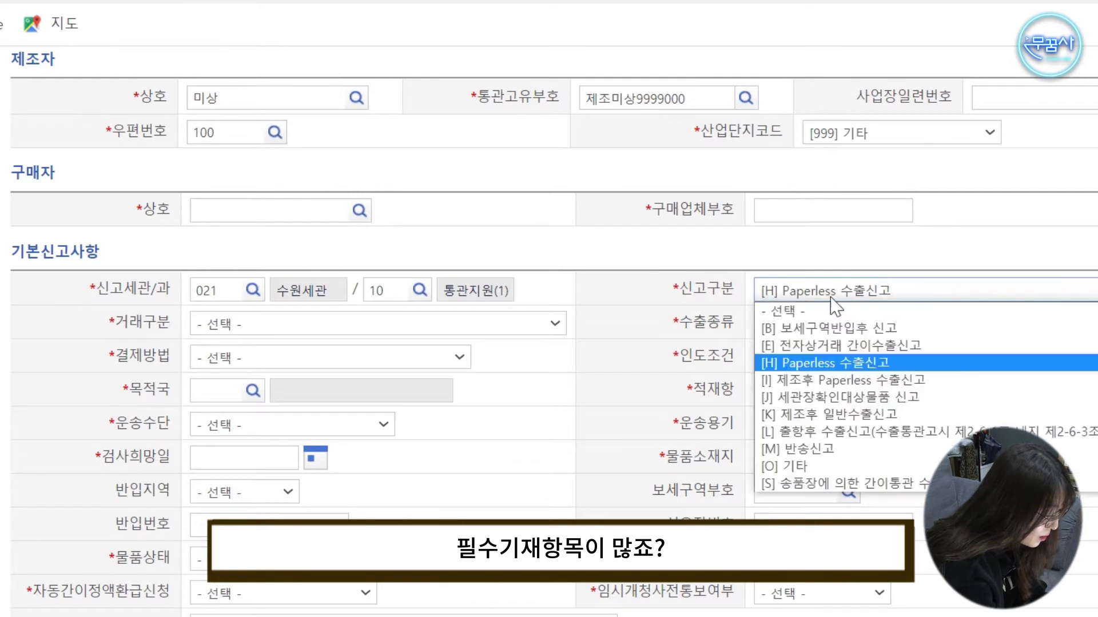
left_click(874, 347)
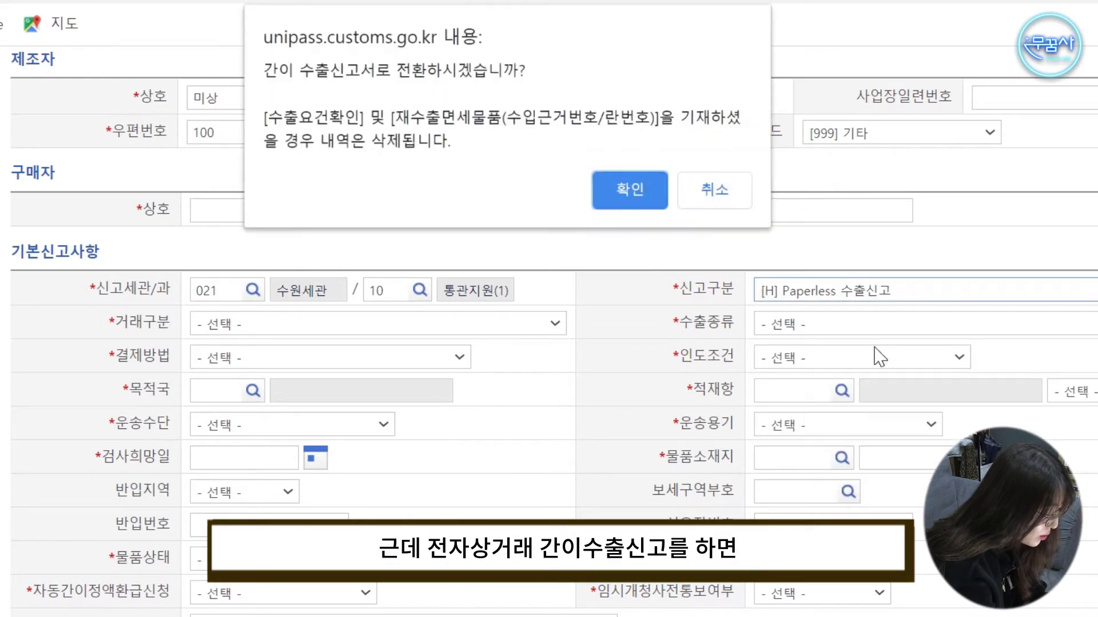
left_click(626, 191)
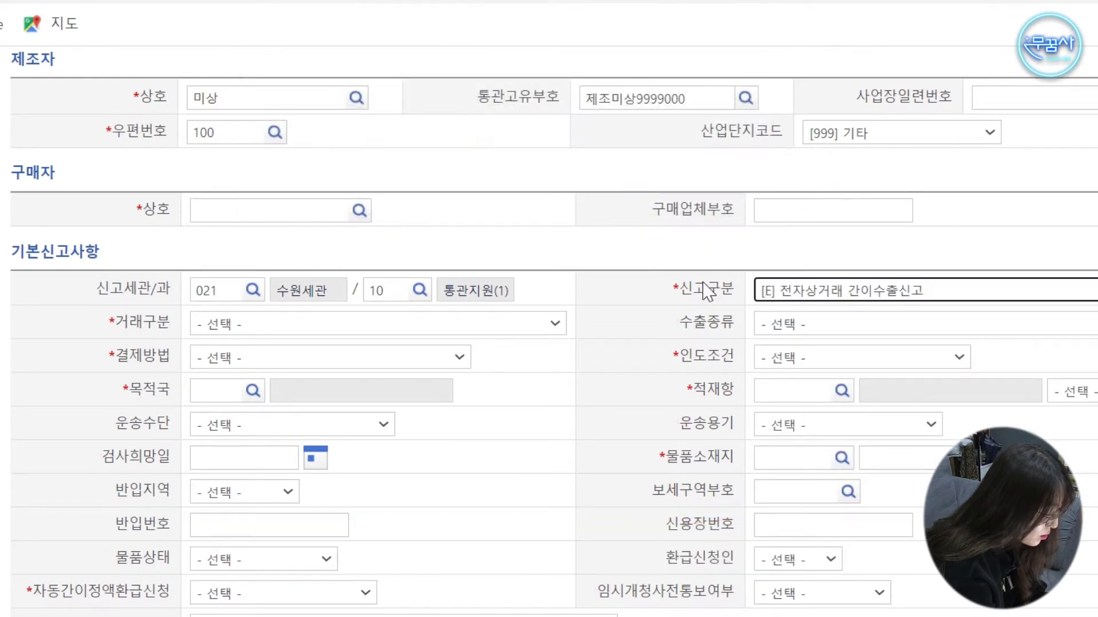
scroll(172, 409, "up", 4)
scroll(424, 362, "down", 4)
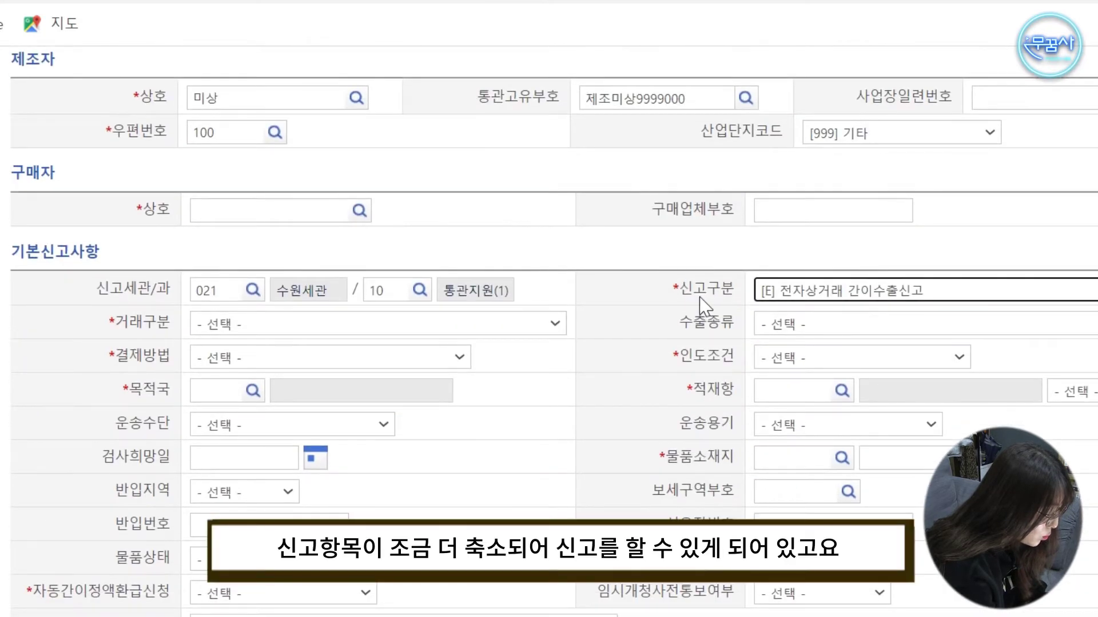
left_click(826, 298)
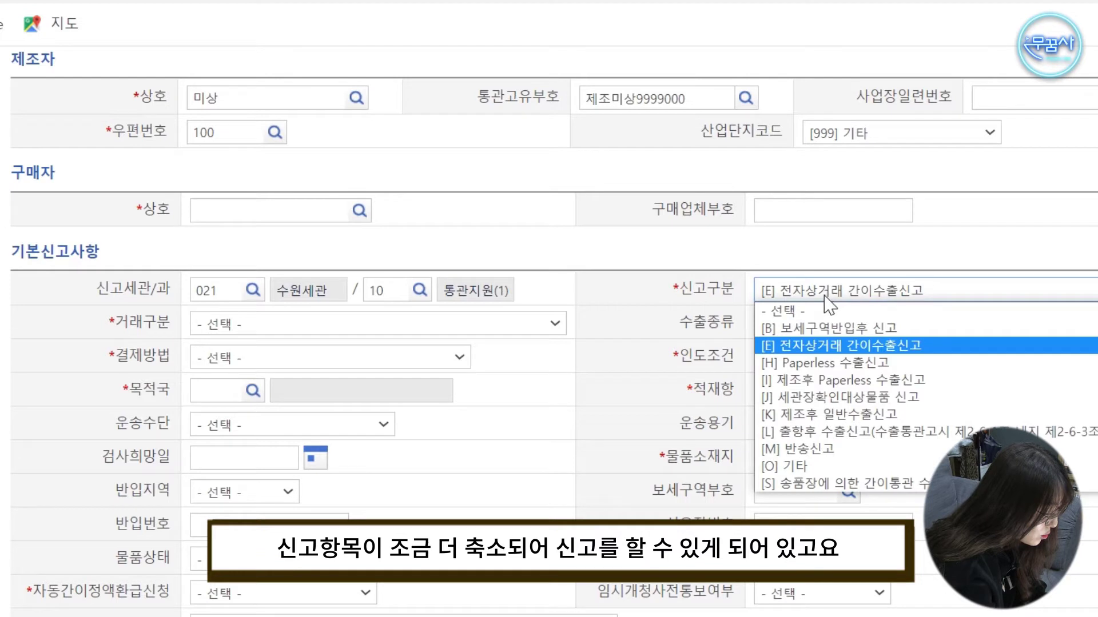
left_click(801, 367)
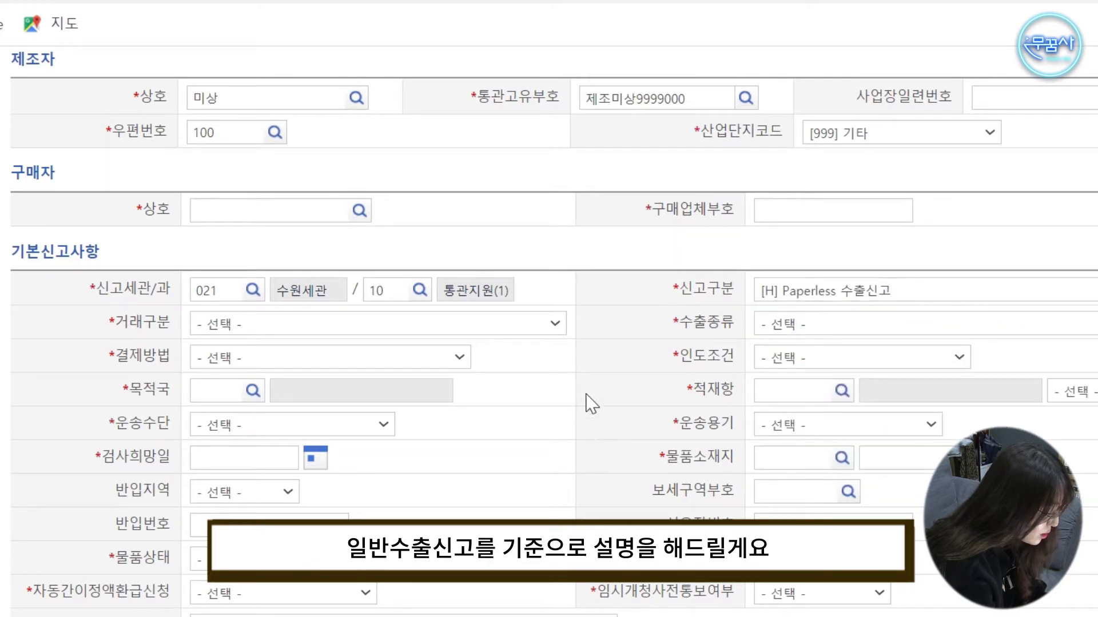
Set the transaction type (거래구분) to [11] 일반형태 수출 and the export kind (수출종류) to [A] 일반수출.
left_click(197, 324)
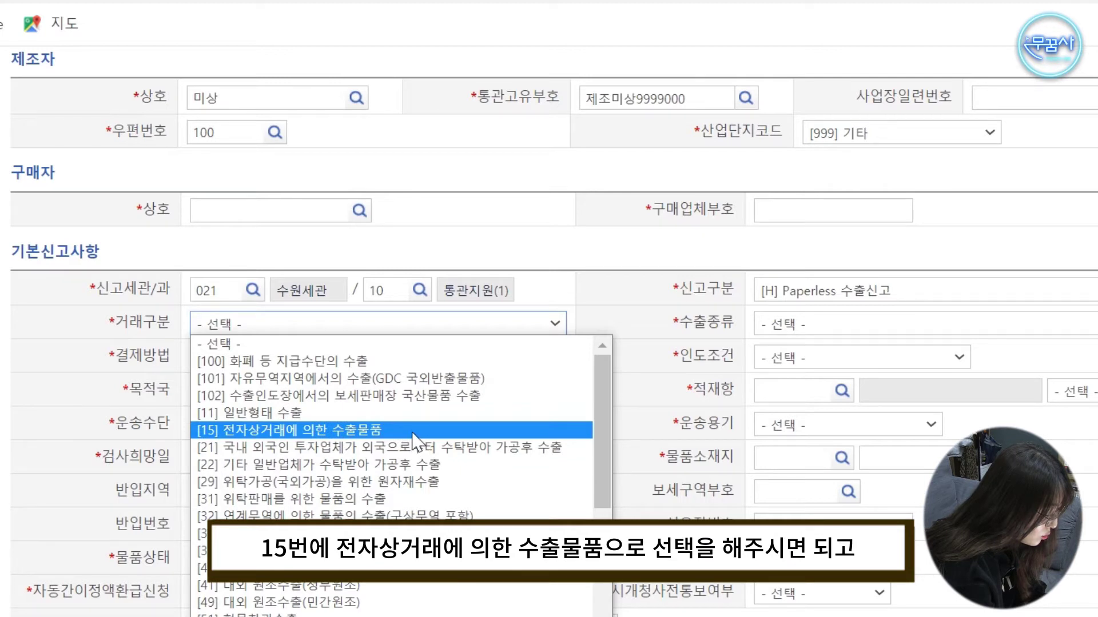
left_click(411, 413)
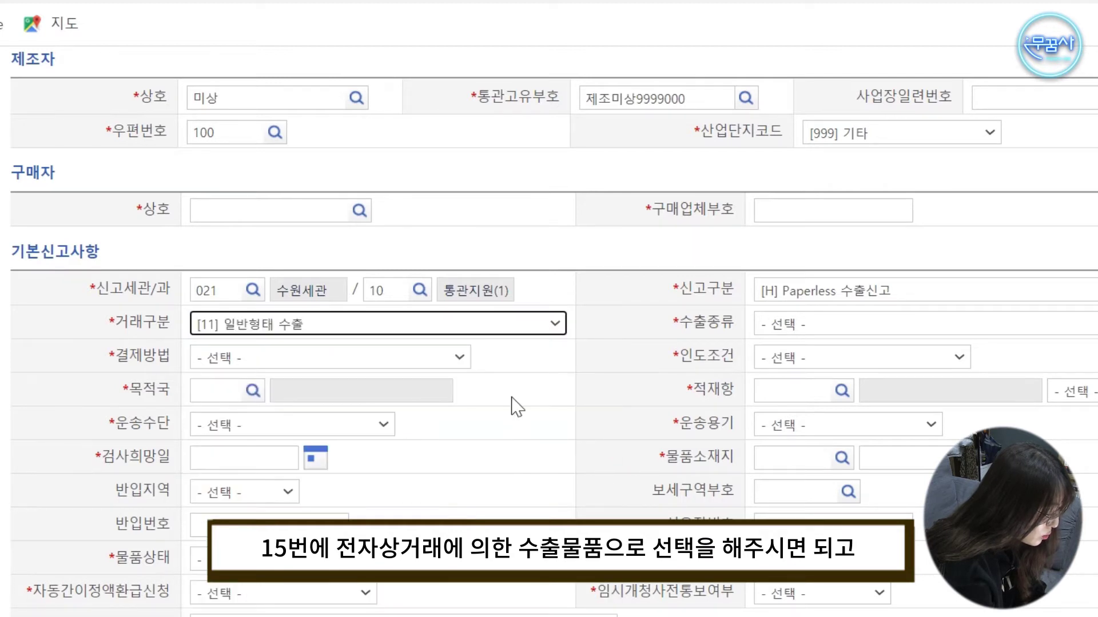
left_click(792, 326)
left_click(1074, 366)
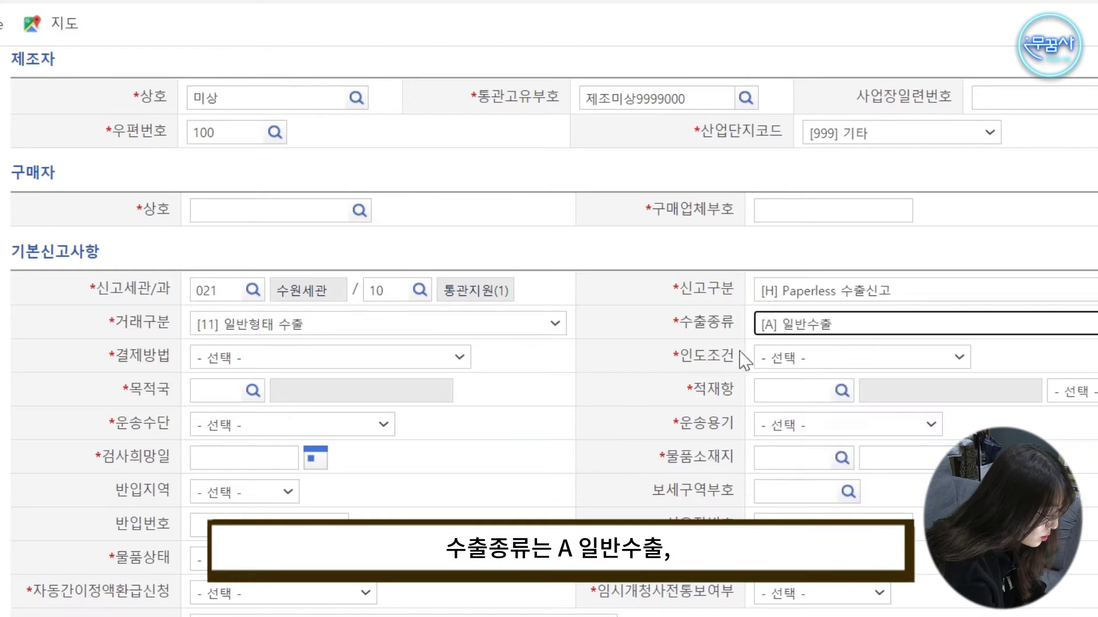
Set the payment method (결제방법) to [TT] 단순송금방식(T/T,M/T) and review the available delivery terms (인도조건).
left_click(462, 359)
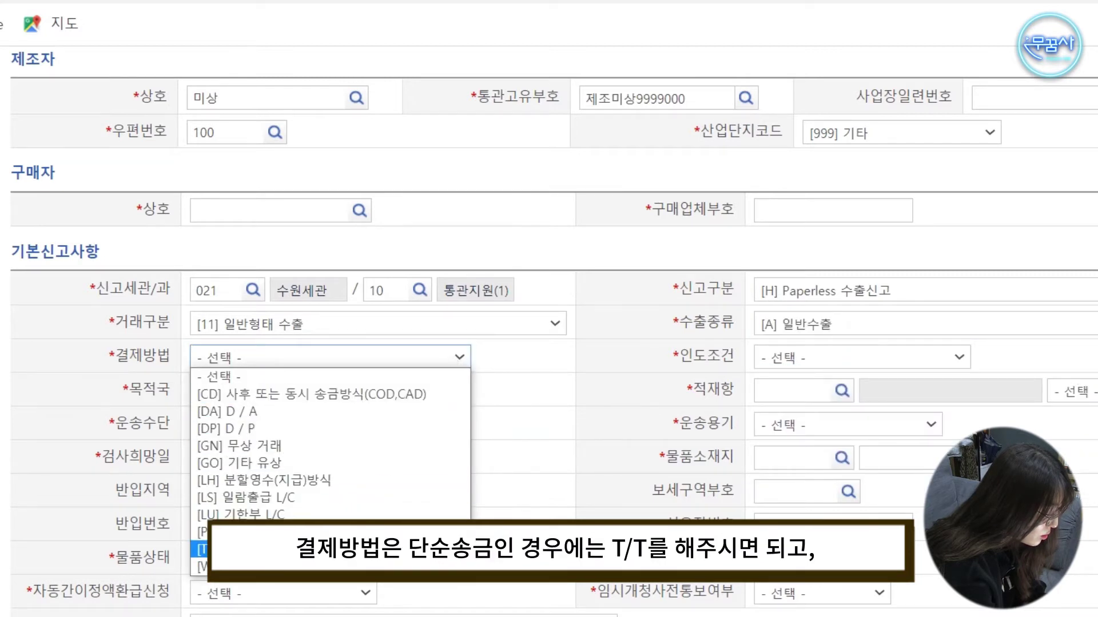
left_click(286, 550)
left_click(825, 358)
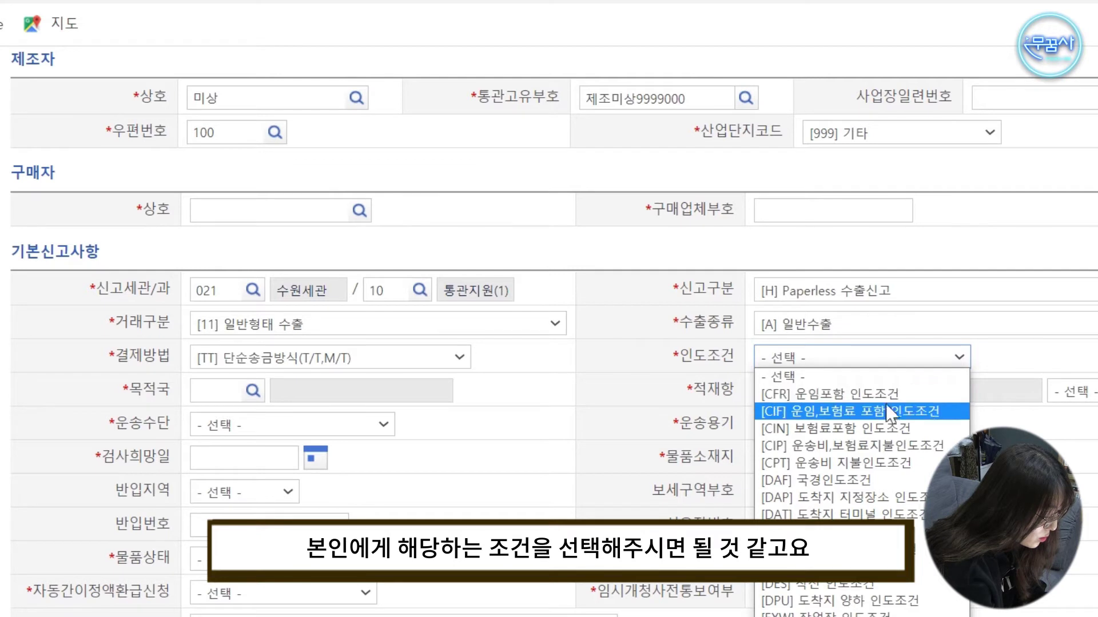
left_click(668, 370)
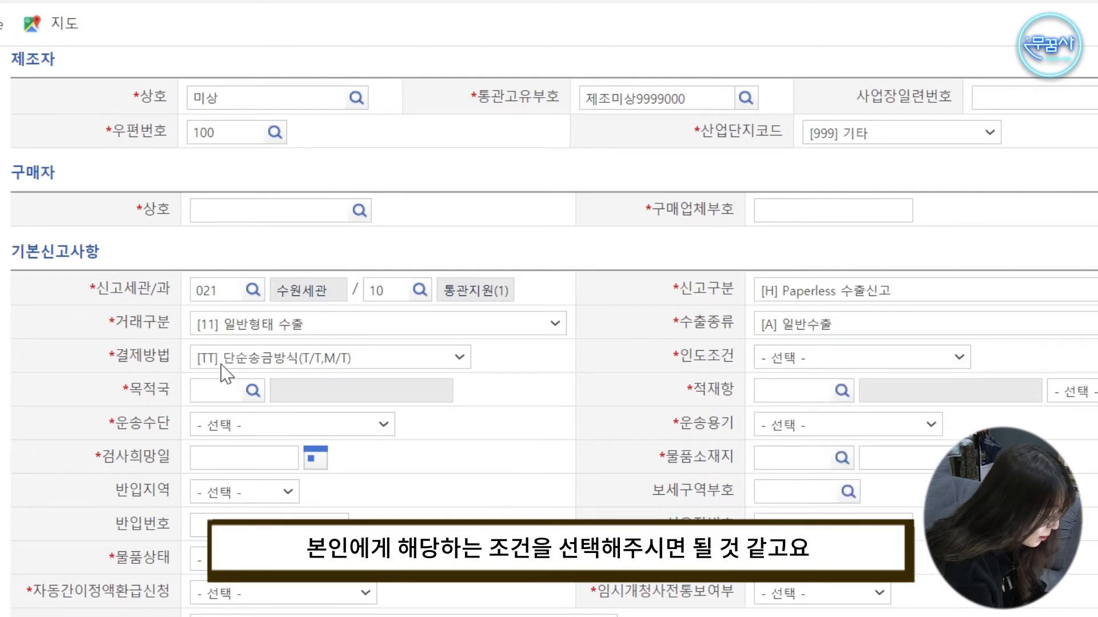
Look up 미국 in the country codes and set the destination country (목적국) to US.
left_click(233, 392)
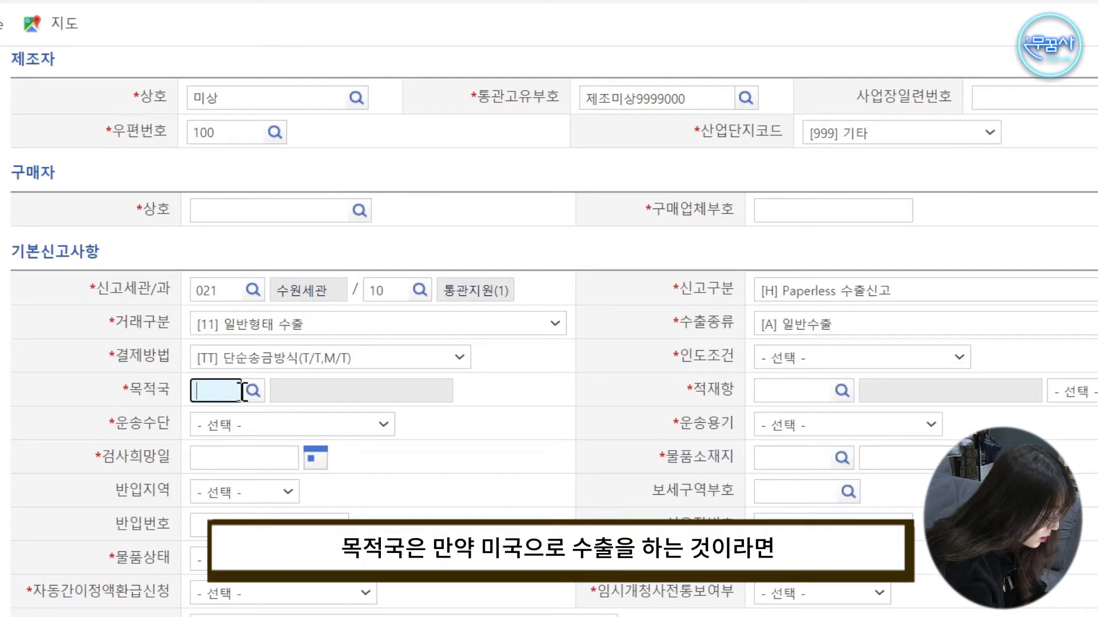
left_click(249, 391)
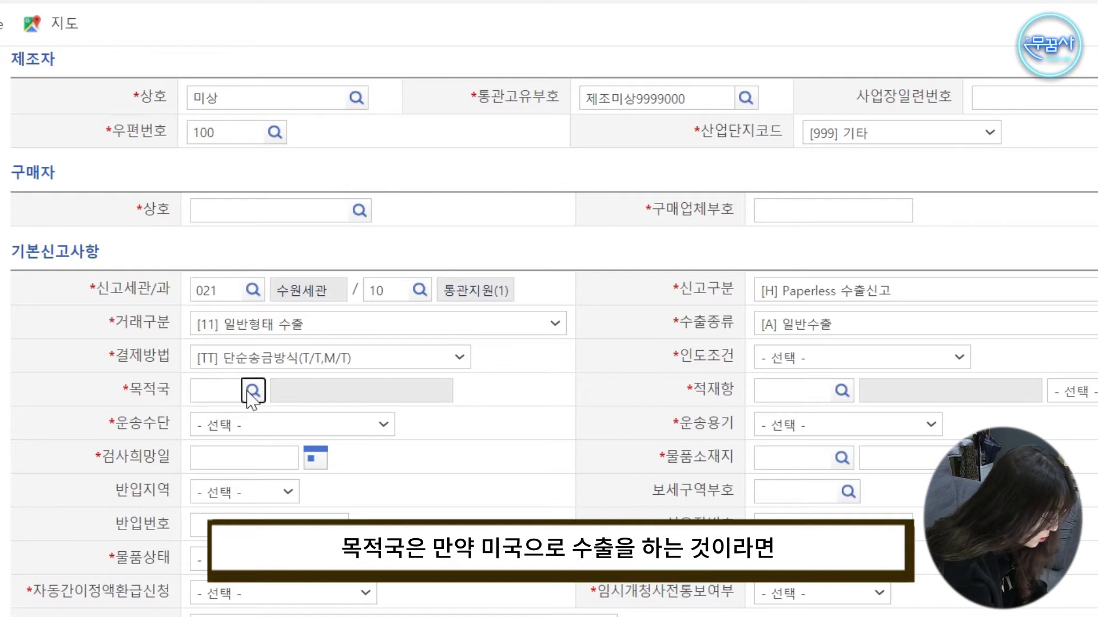
left_click(768, 100)
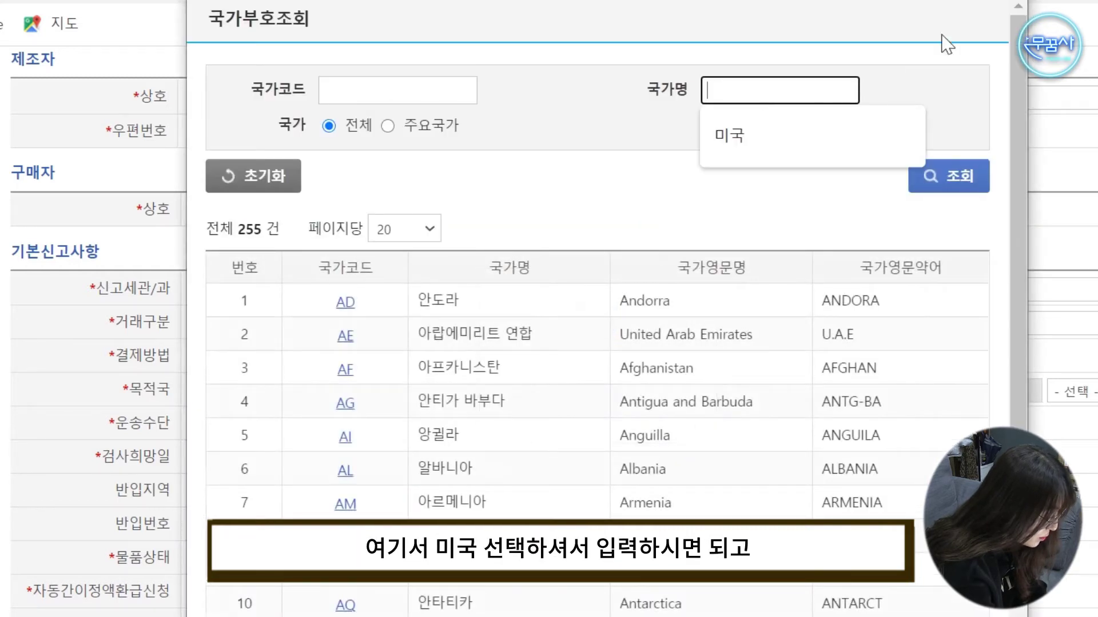
left_click(729, 135)
left_click(938, 176)
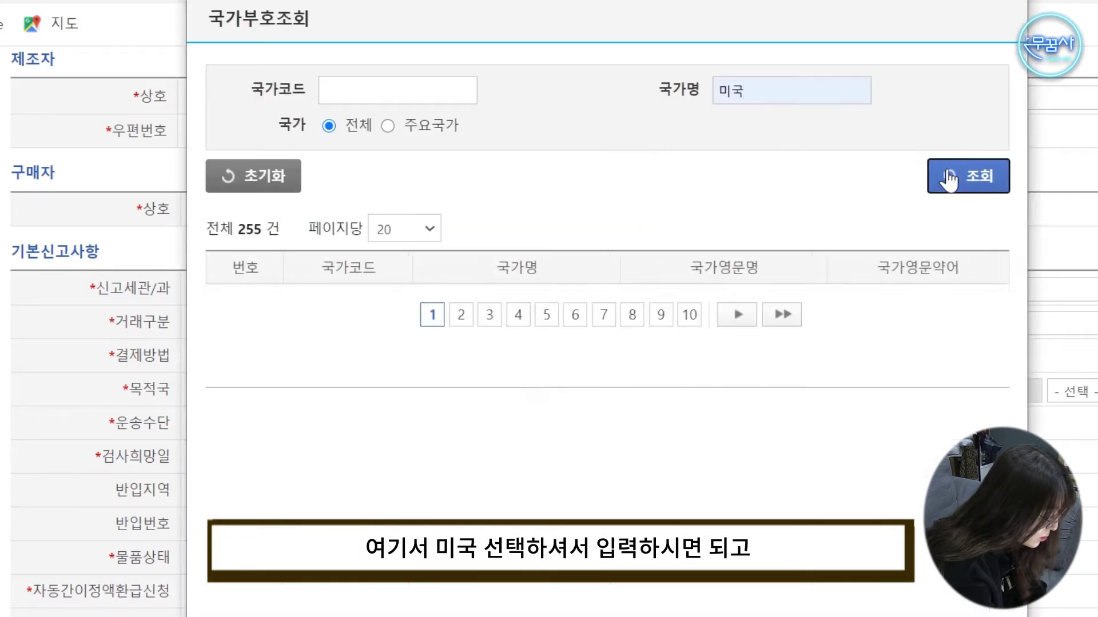
left_click(348, 302)
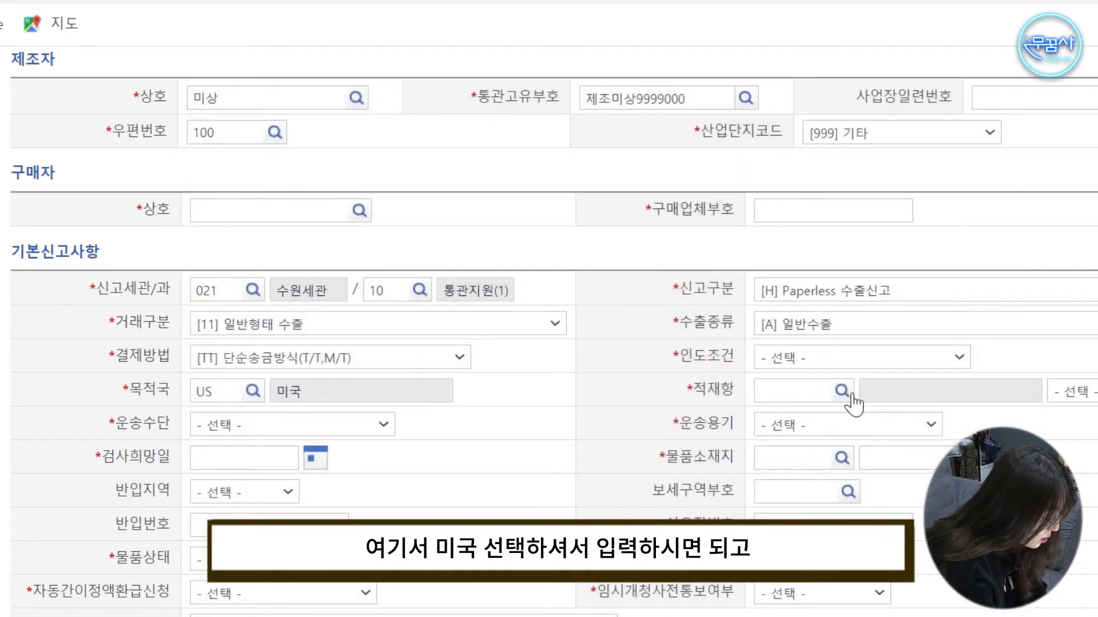
Look up 인천 in the port and airport codes and set the loading port (적재항) to ICN 서울/인천 with type [40] 공항.
left_click(787, 391)
left_click_drag(693, 393, 736, 402)
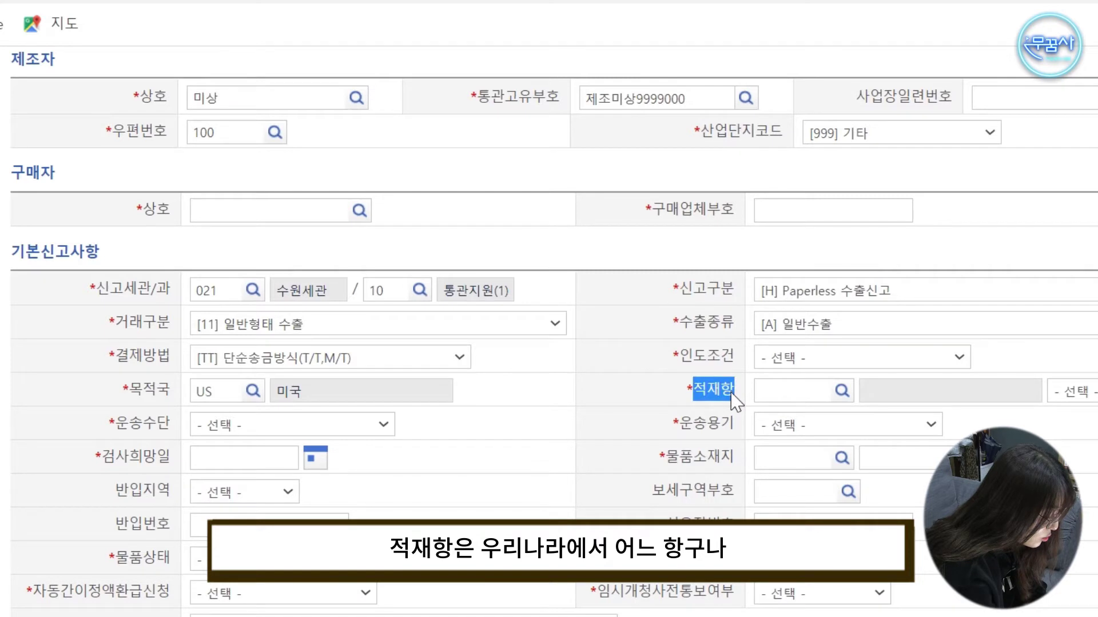
left_click(737, 403)
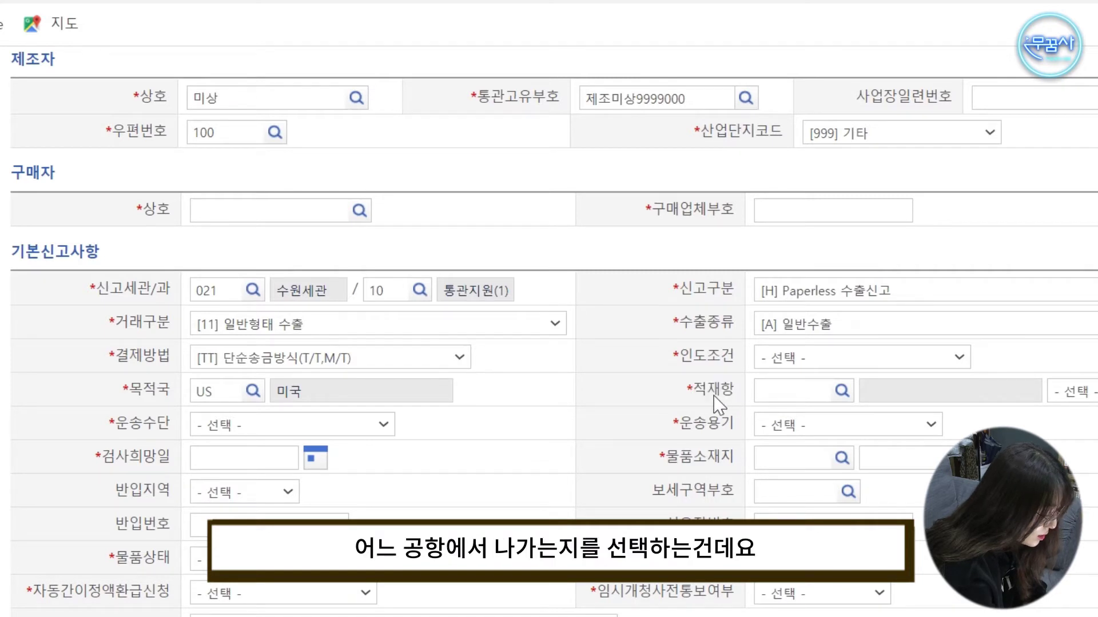
left_click(842, 393)
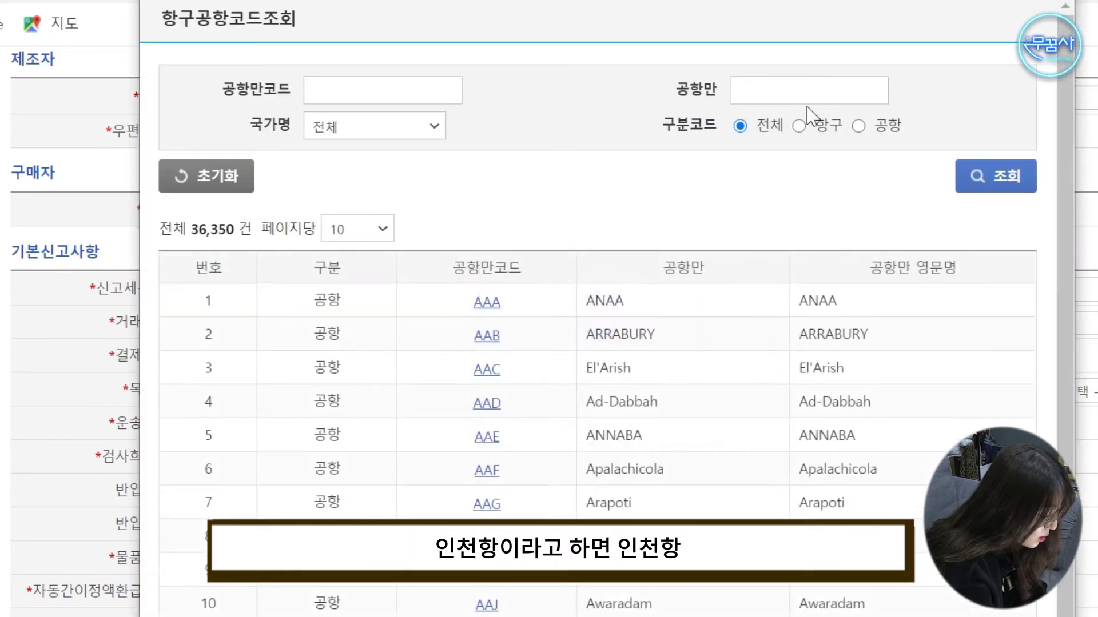
left_click(808, 89)
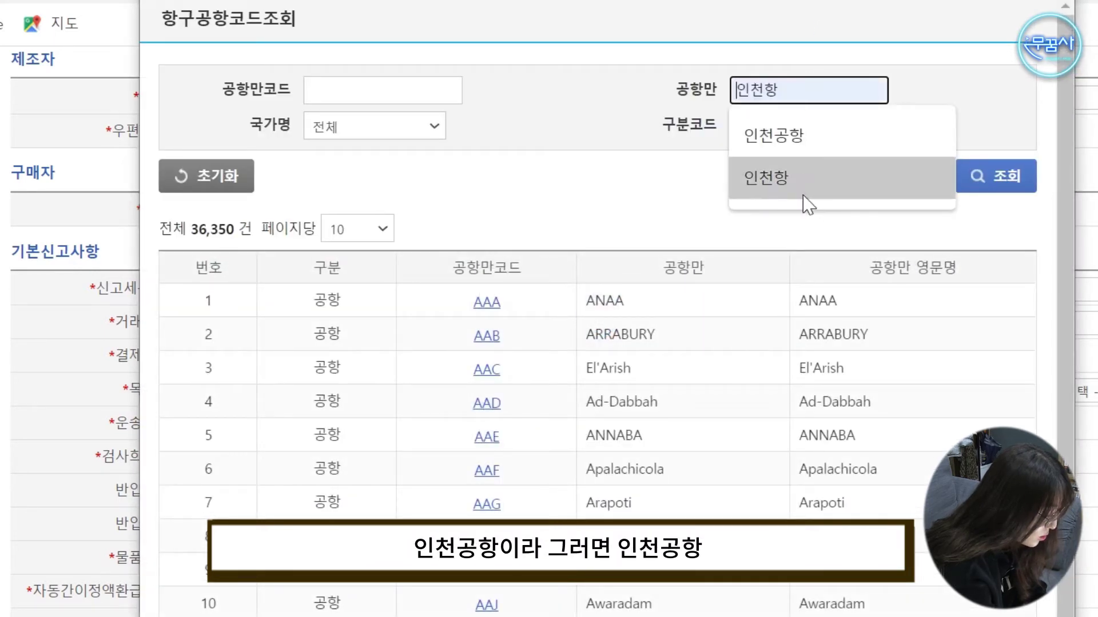
left_click(801, 167)
key("BackSpace")
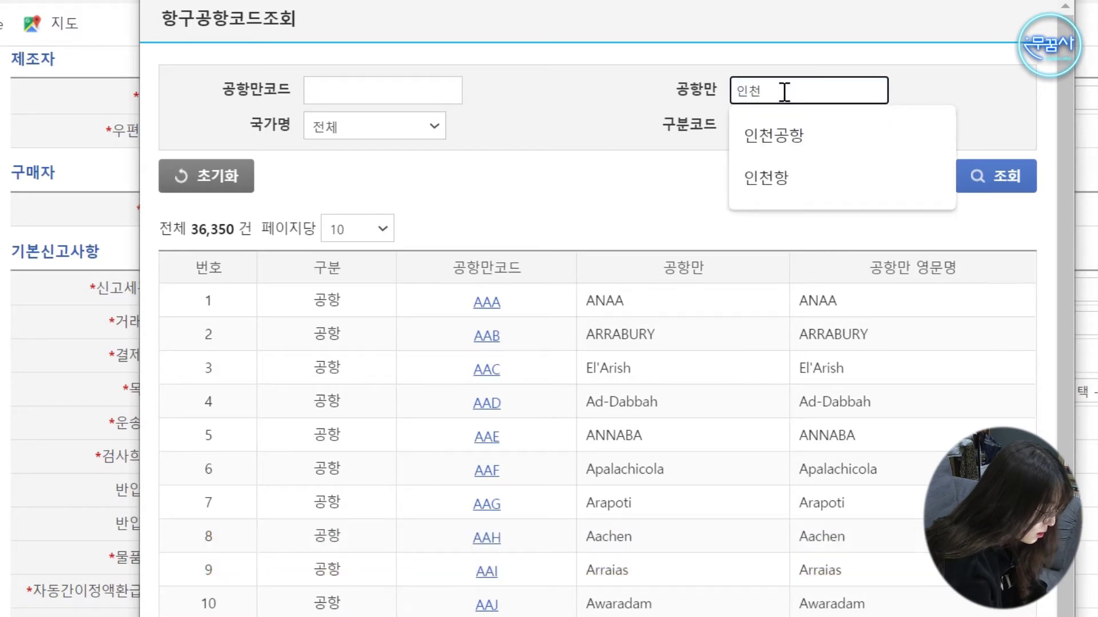
key("Return")
left_click_drag(640, 343, 600, 301)
left_click(564, 311)
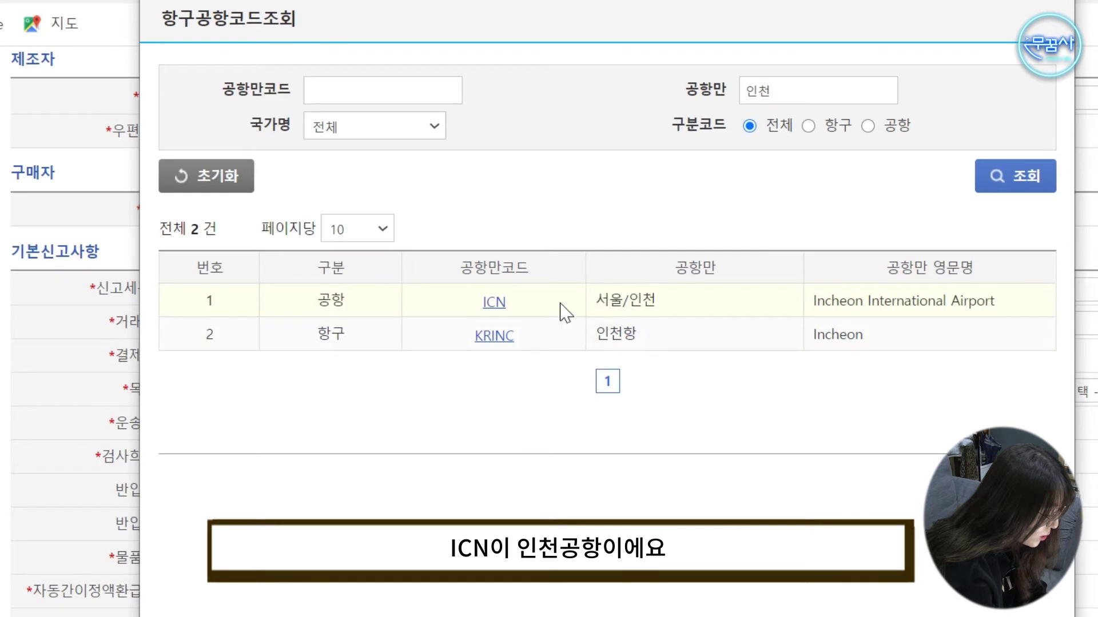
left_click(495, 303)
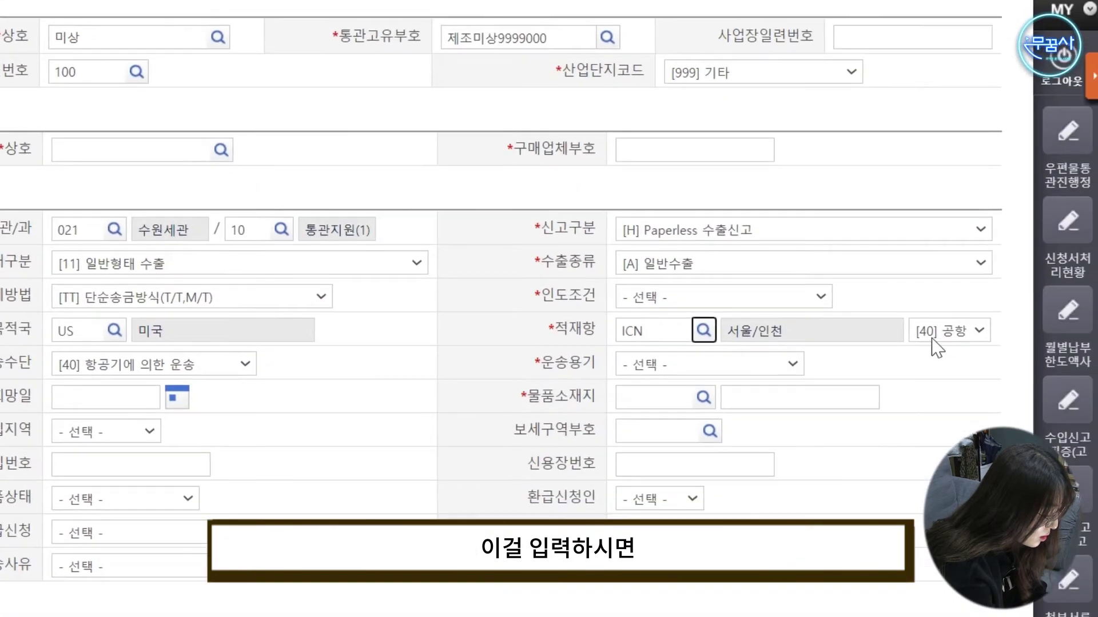
left_click(1075, 391)
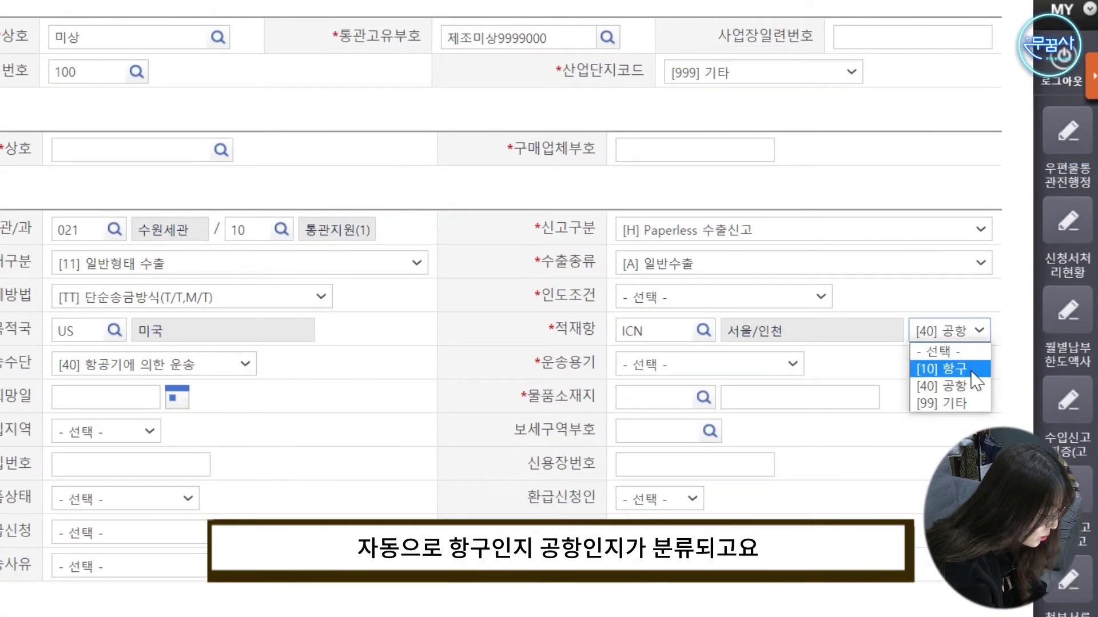
left_click(972, 392)
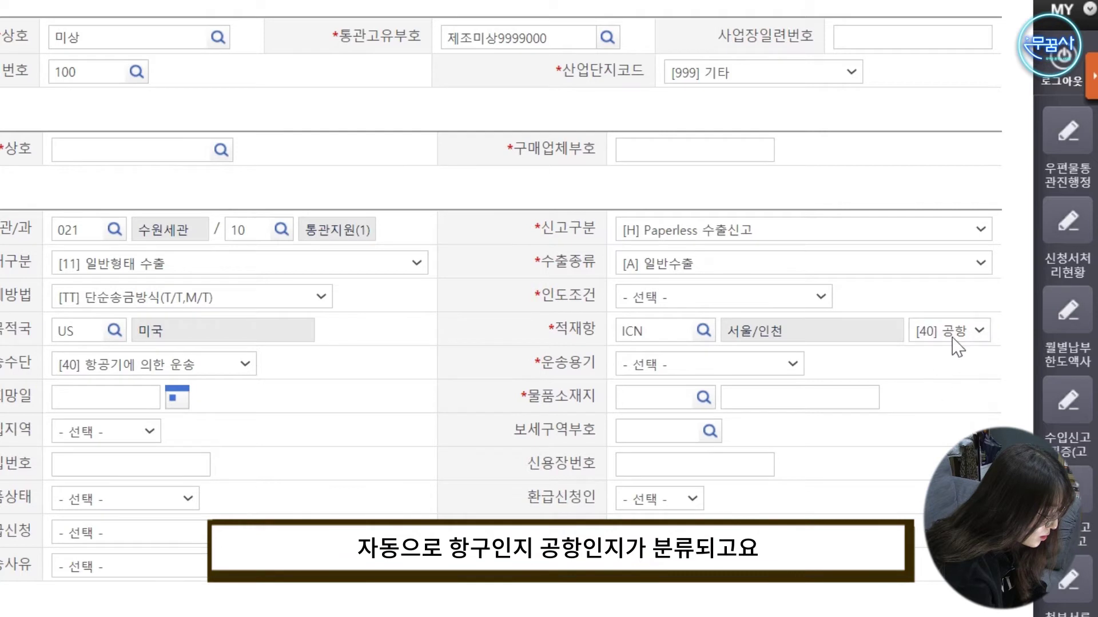
Switch the transport means (운송수단) to [50] 우편물 운송, check the [P] 우편수출 export kind, and return the transport to [40] 항공기에 의한 운송.
scroll(955, 359, "down", 1)
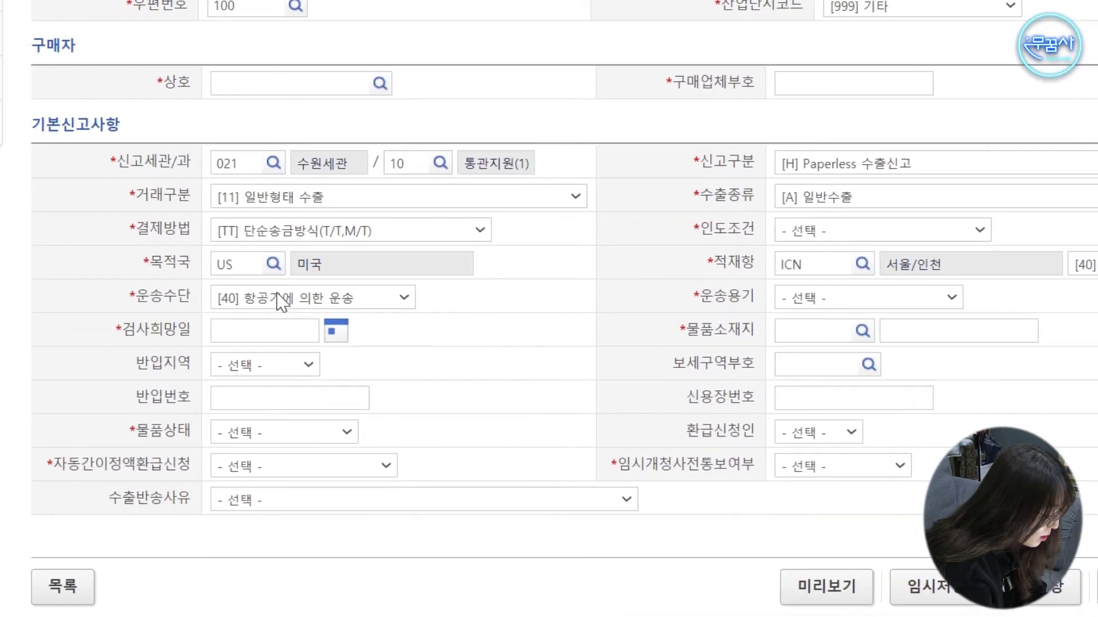
left_click(284, 303)
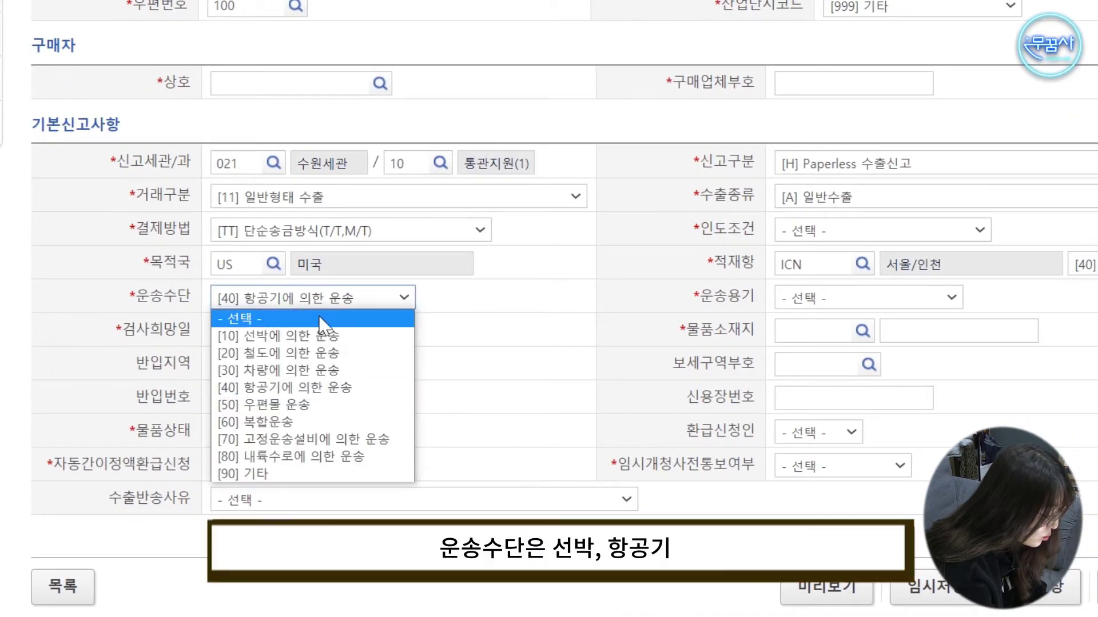
left_click(335, 406)
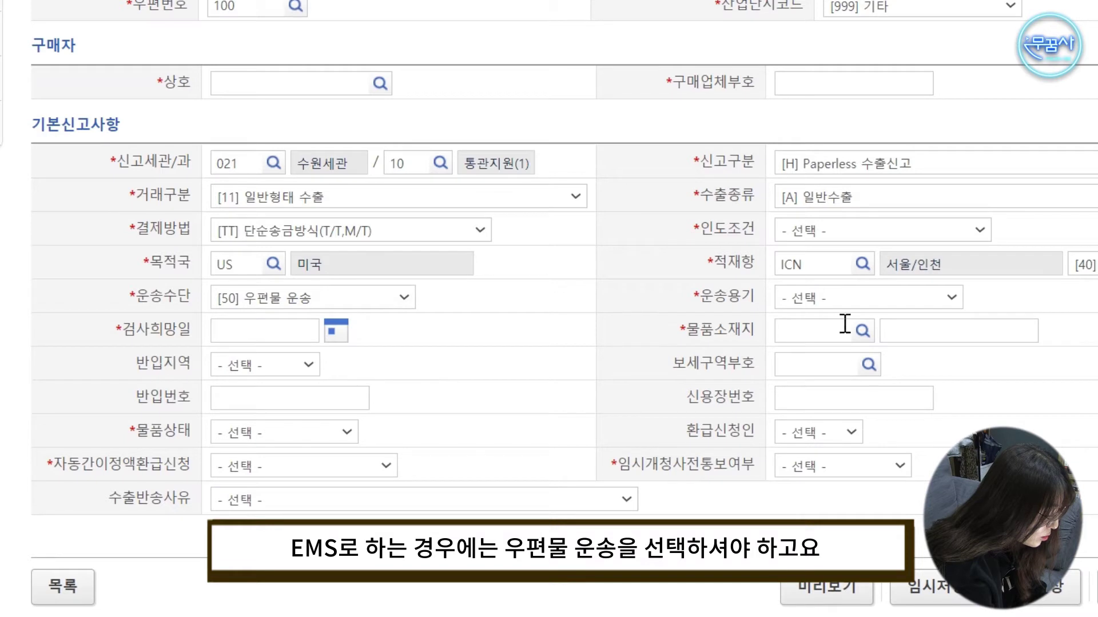
left_click(860, 203)
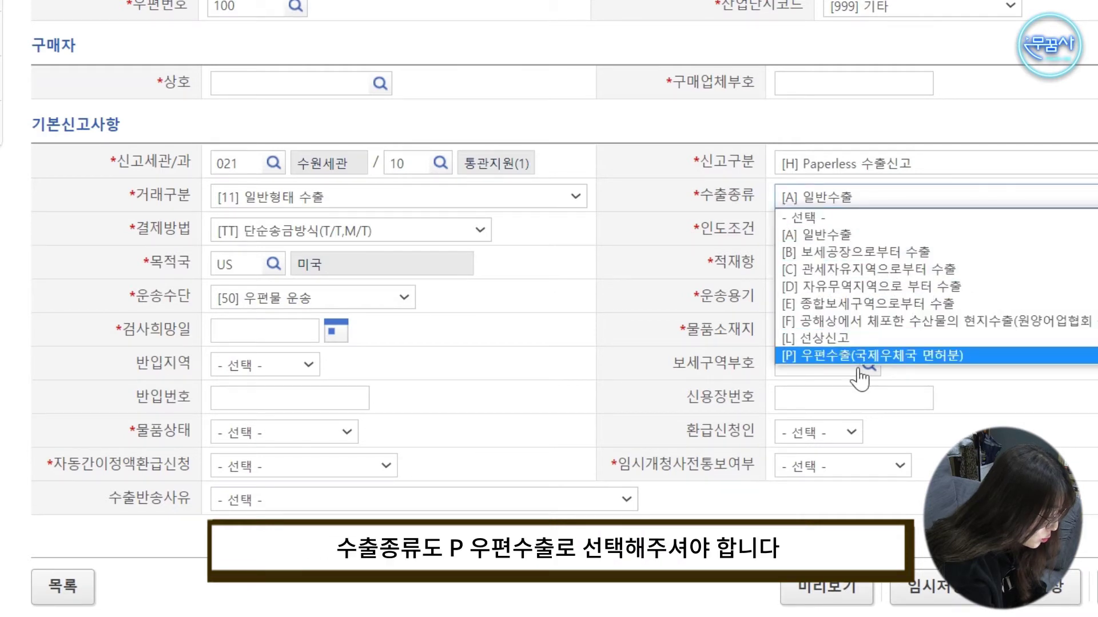
left_click(595, 326)
left_click(404, 298)
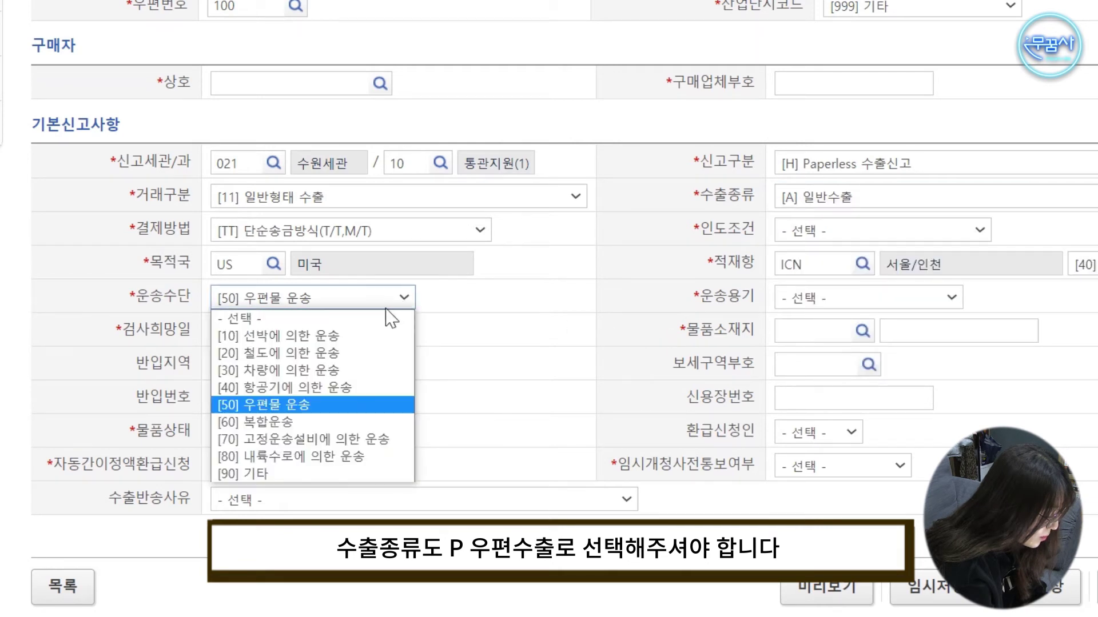
left_click(383, 387)
Set the transport container (운송용기) to [ETC] 기타 and the goods condition (물품상태) to [N] 신품.
left_click(824, 298)
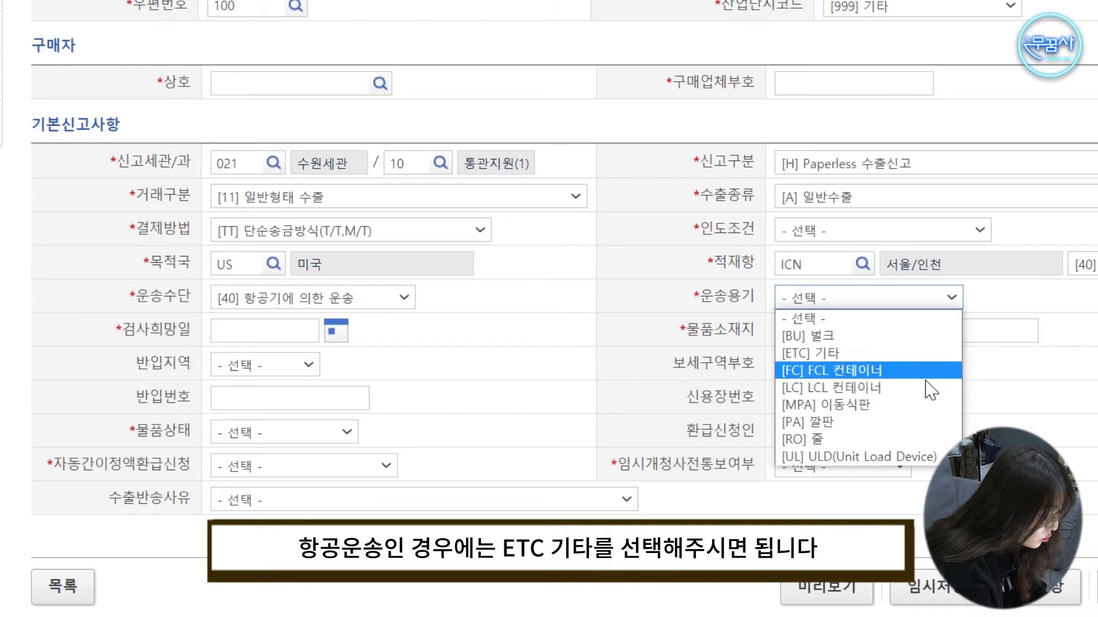
left_click(884, 355)
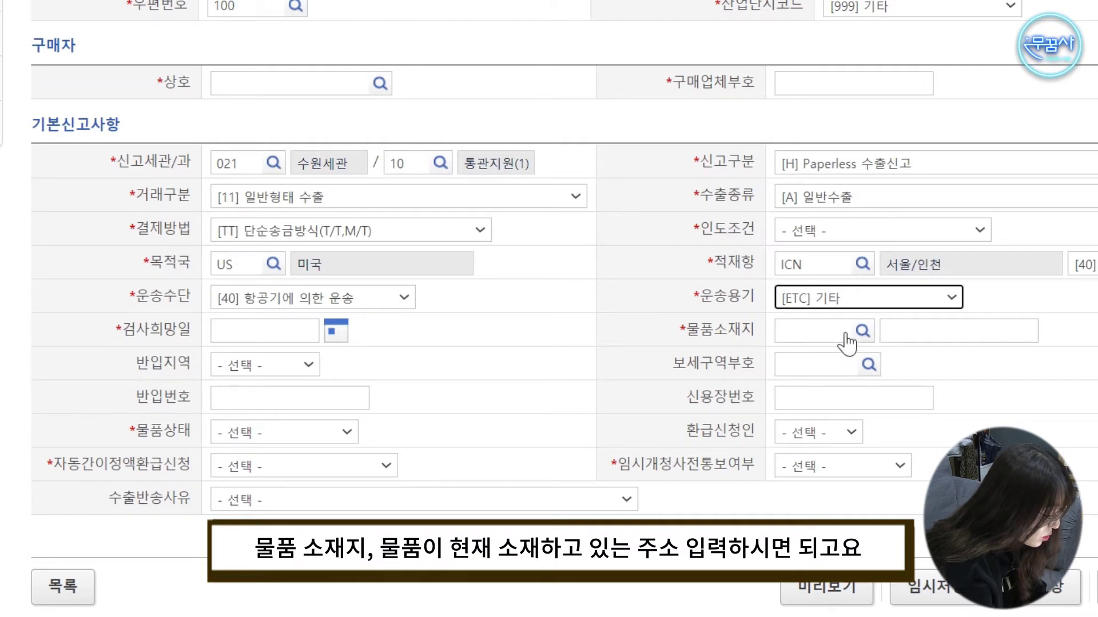
left_click(340, 433)
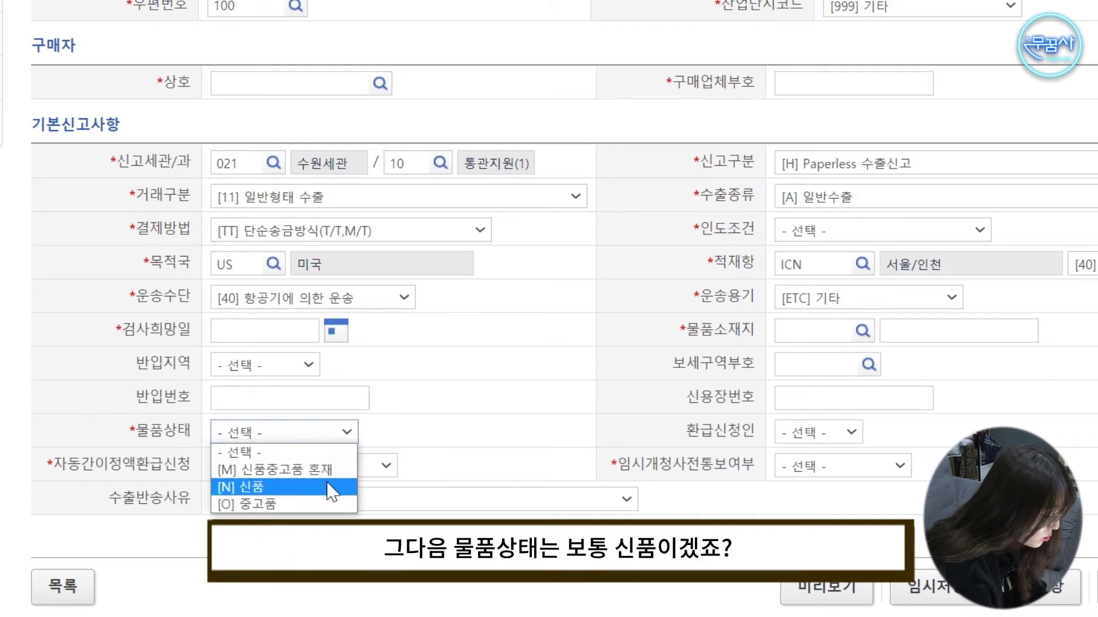
left_click(330, 489)
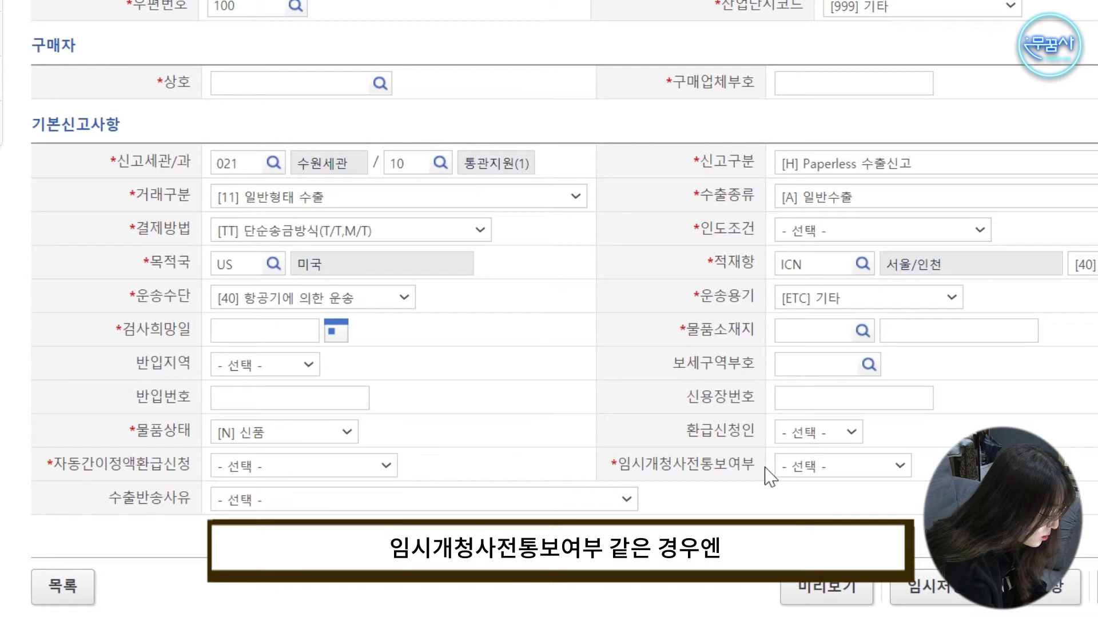
Set the automatic simplified refund application (자동간이정액환급신청) to [NO] 미신청 and the temporary opening notice (임시개청사전통보여부) to 임시개청대상 아님.
left_click(390, 480)
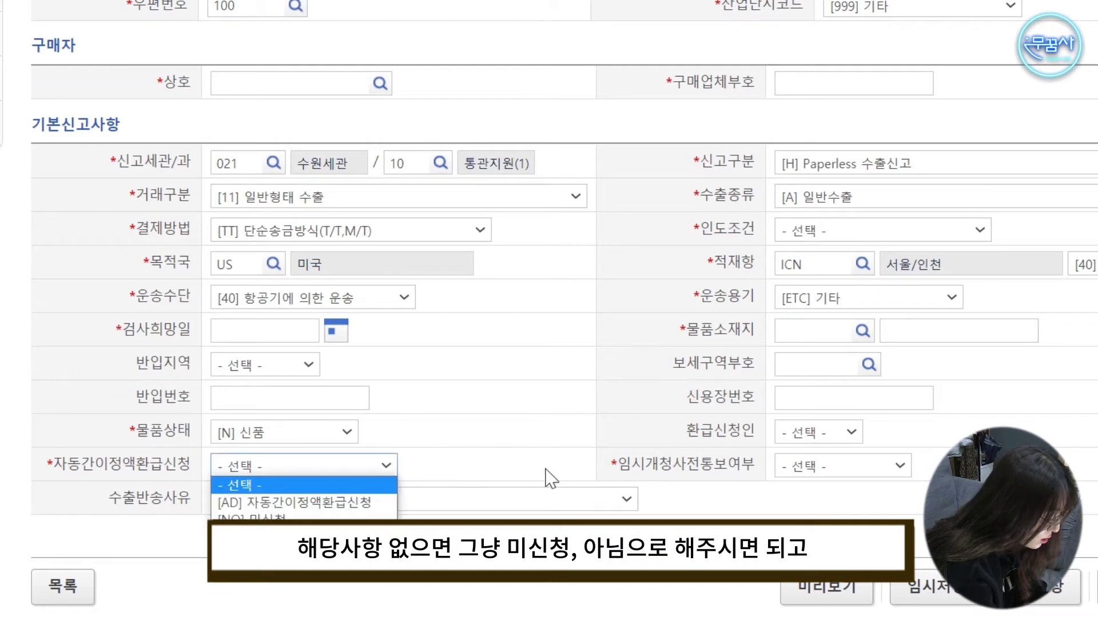
left_click(320, 492)
left_click(843, 467)
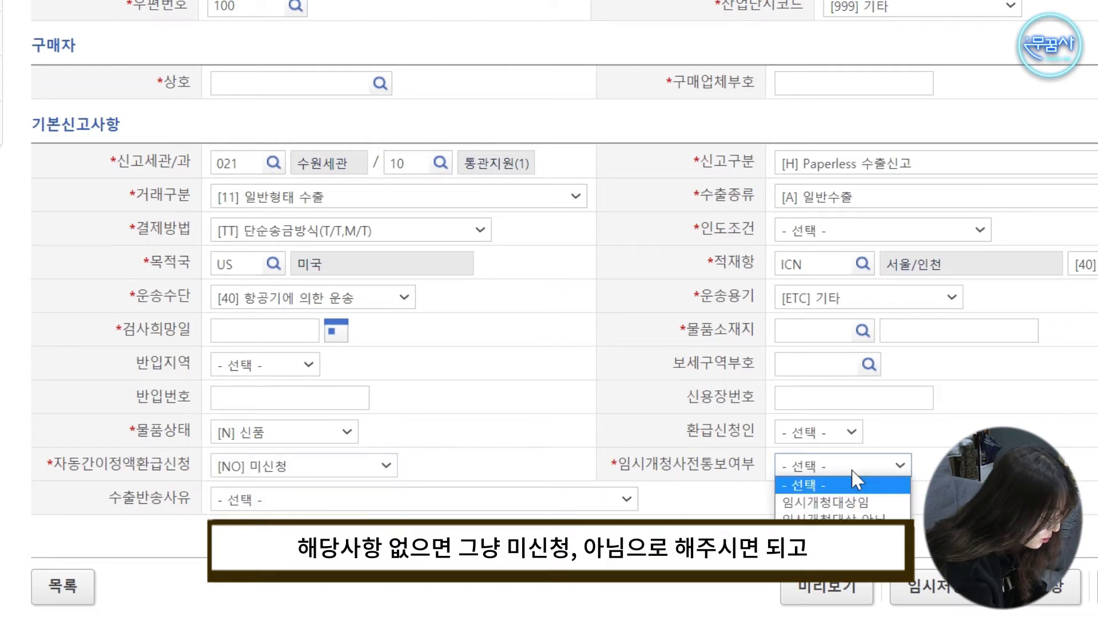
left_click(841, 513)
Open the second common section (공통사항2) and examine its applied exchange rate (적용환율) and gross weight (총중량) fields.
scroll(496, 451, "up", 10)
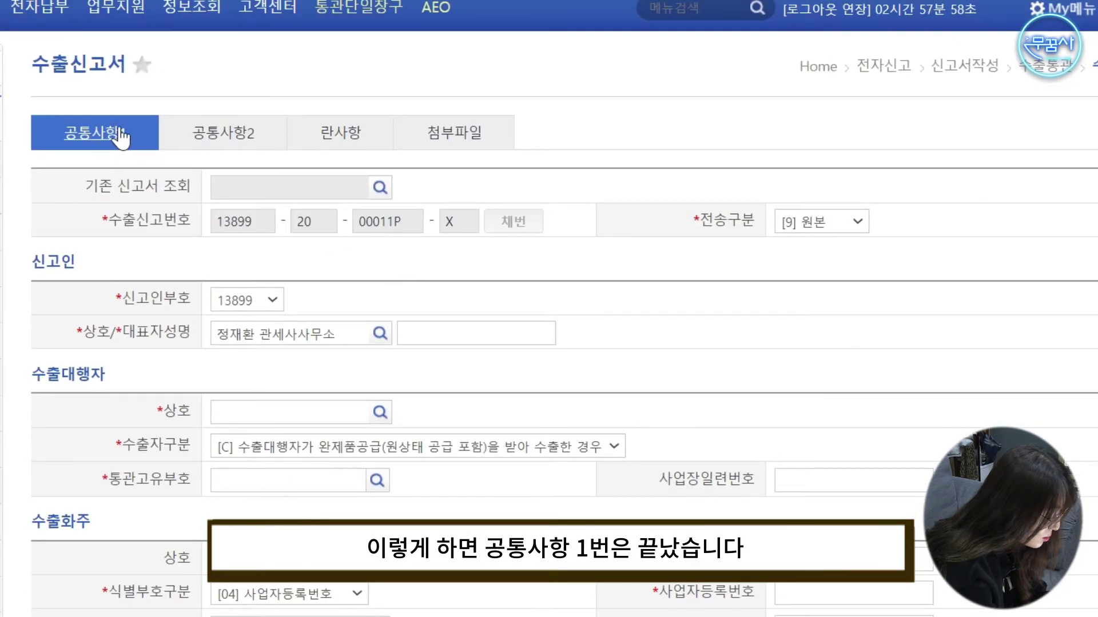
left_click(247, 147)
left_click(281, 192)
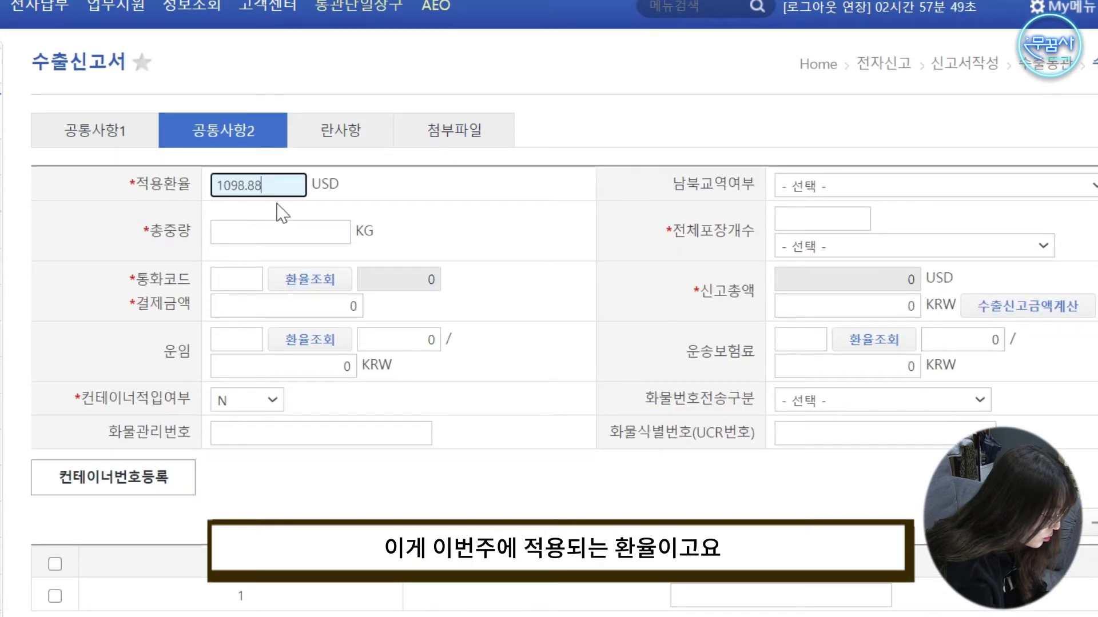
left_click(228, 237)
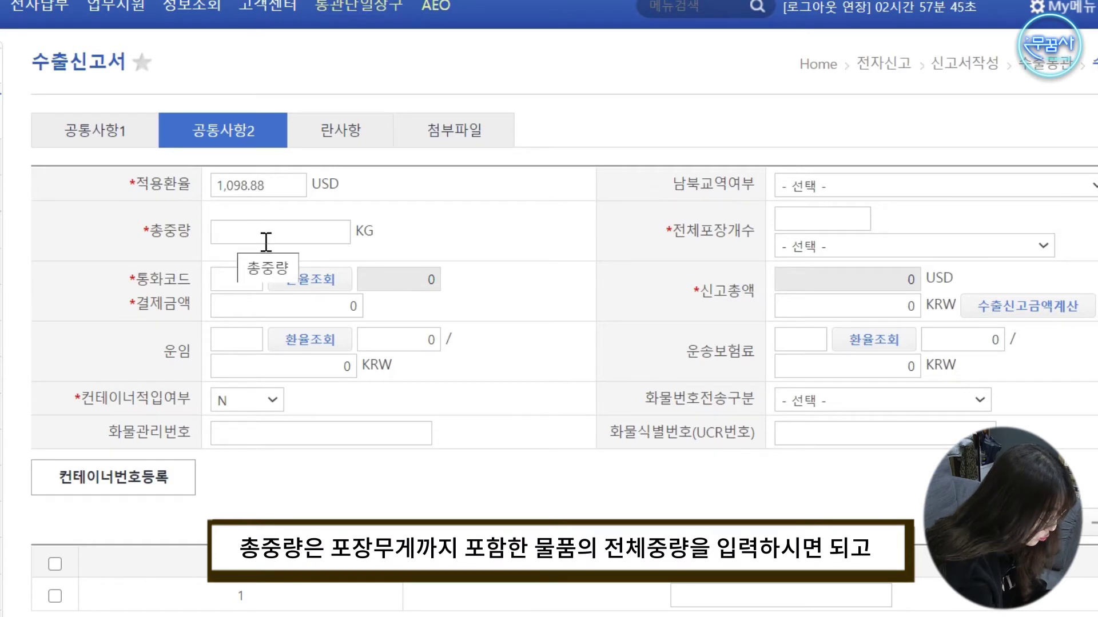
left_click(290, 235)
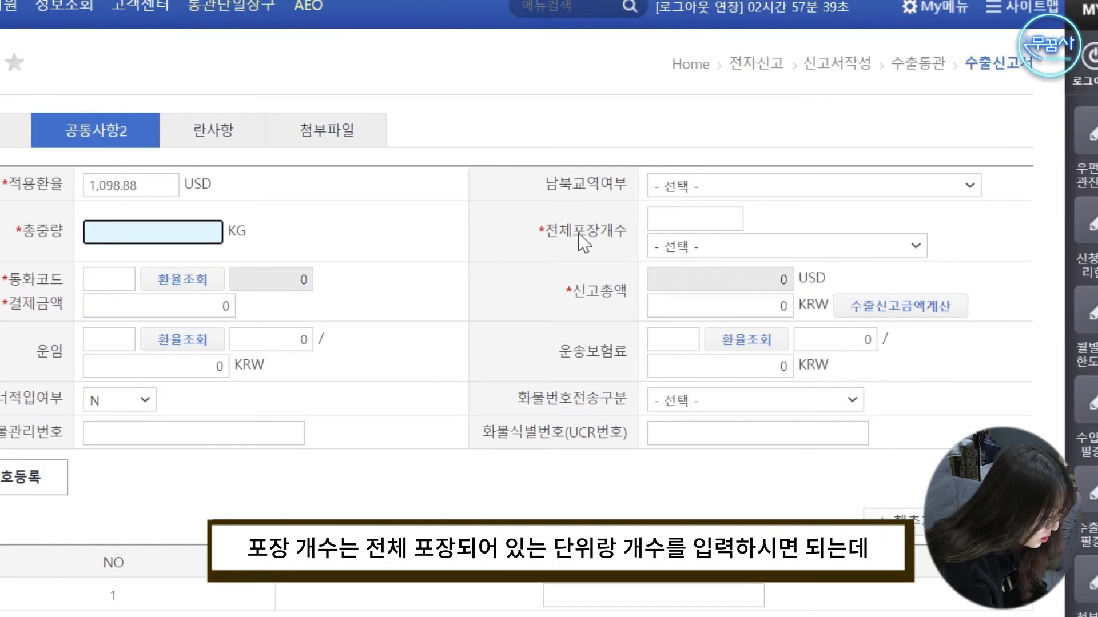
Set the unit of the total package count (전체포장개수) to [CT] 판지로 만든 상자.
left_click(675, 247)
left_click(675, 247)
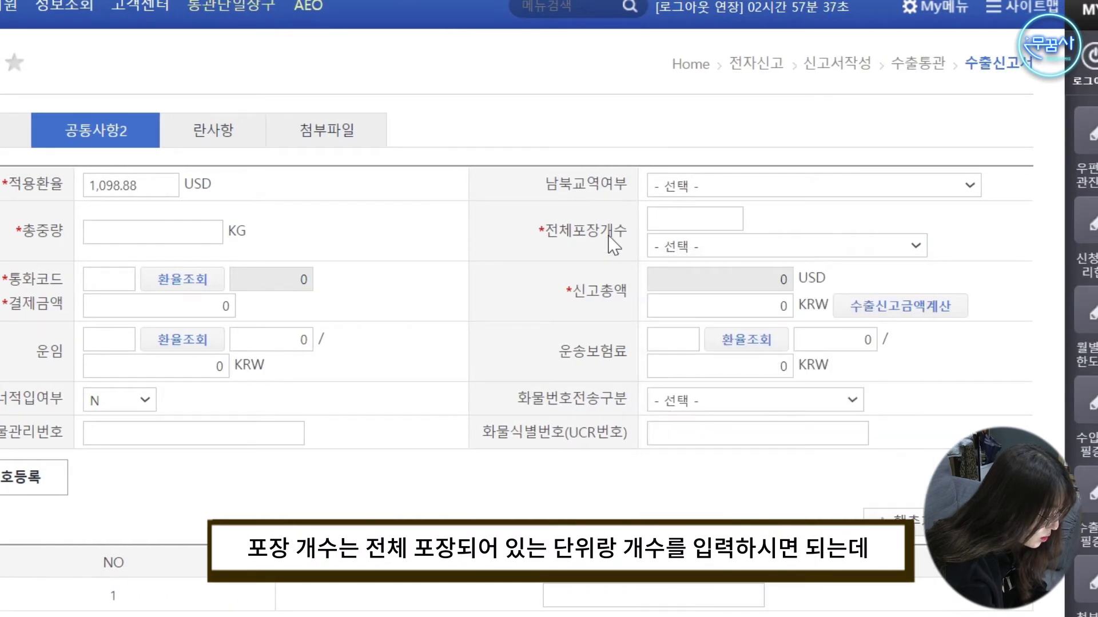
left_click(682, 249)
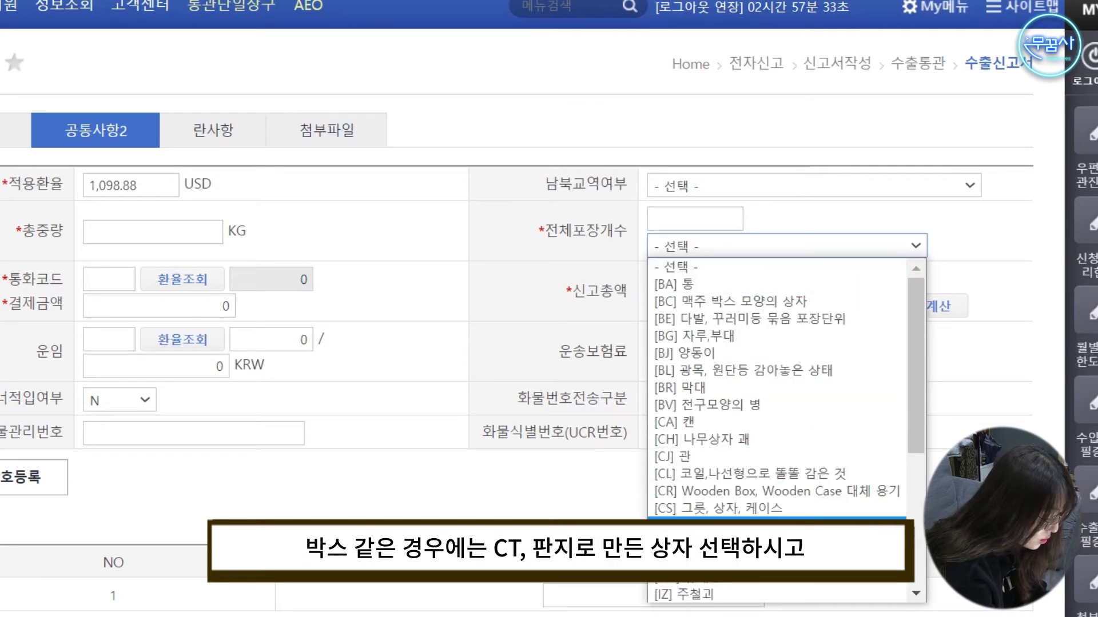
left_click(715, 525)
left_click(773, 226)
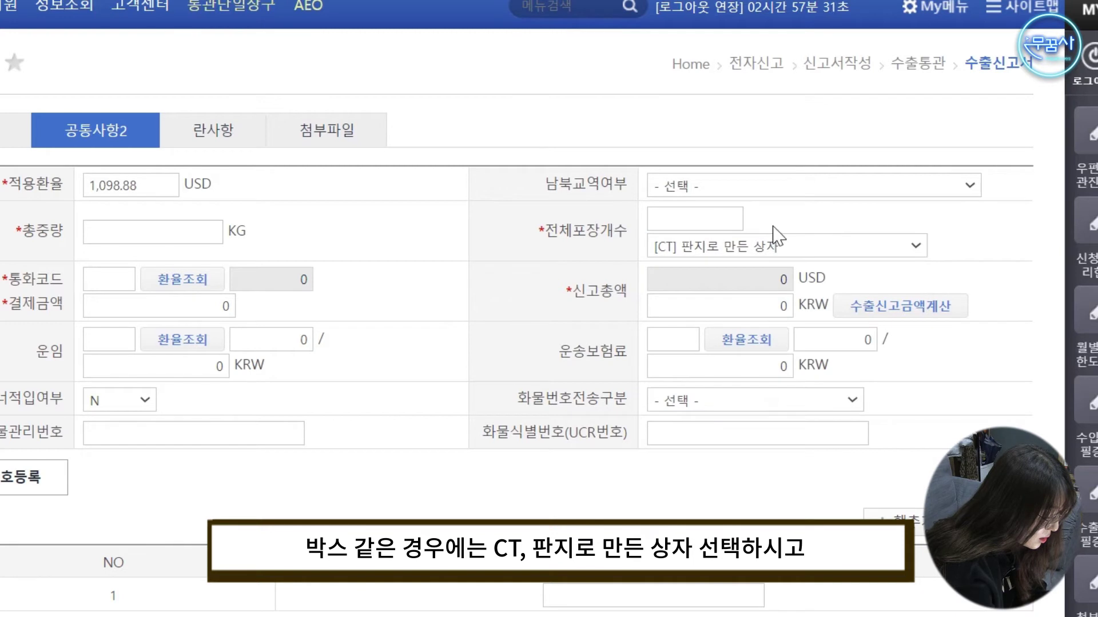
left_click(714, 212)
type("1")
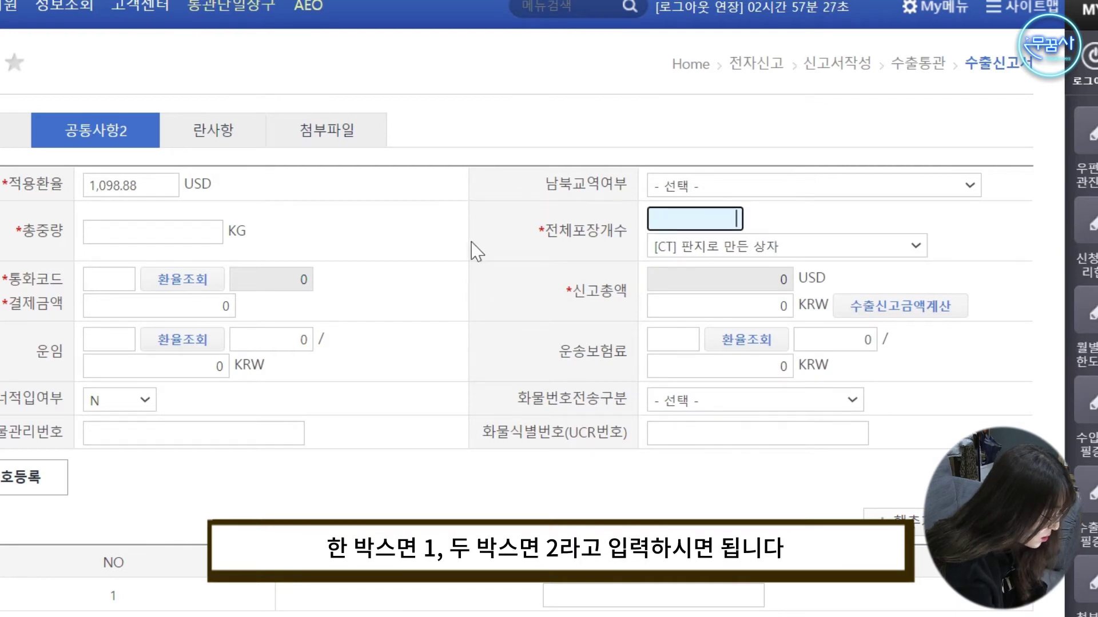
left_click(460, 264)
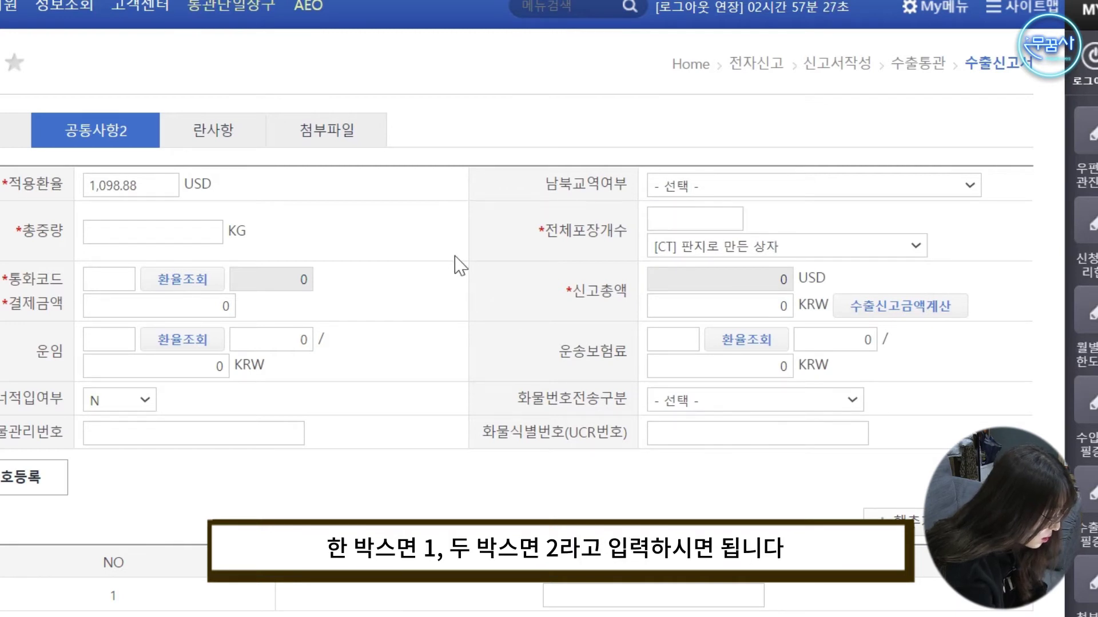
Enter USD as the payment currency code (통화코드) and dismiss the resulting alert.
left_click(99, 274)
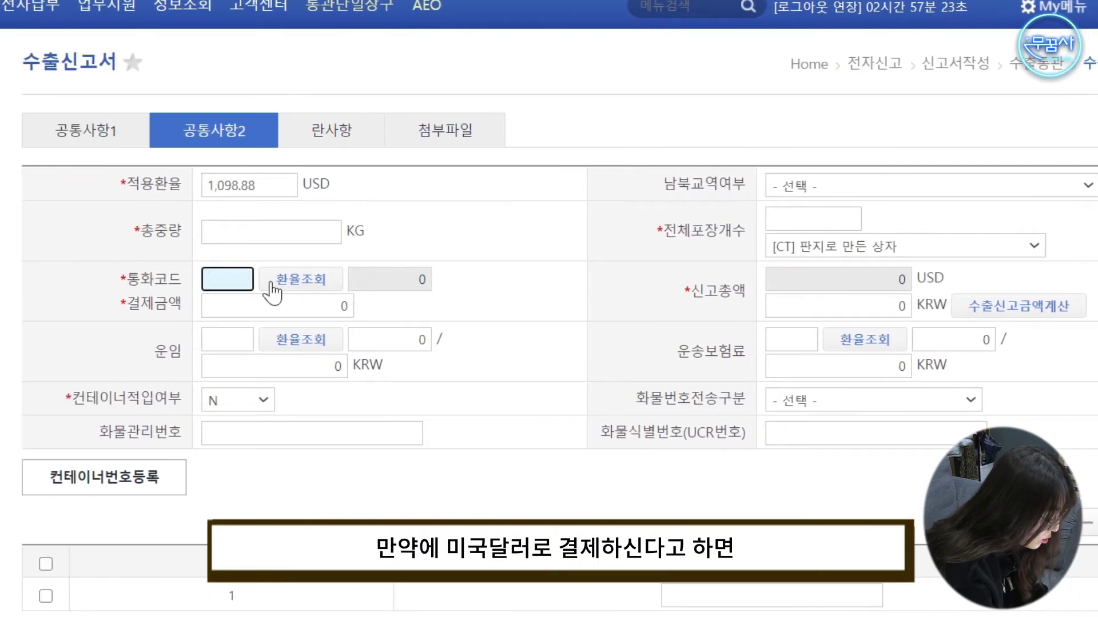
type("U")
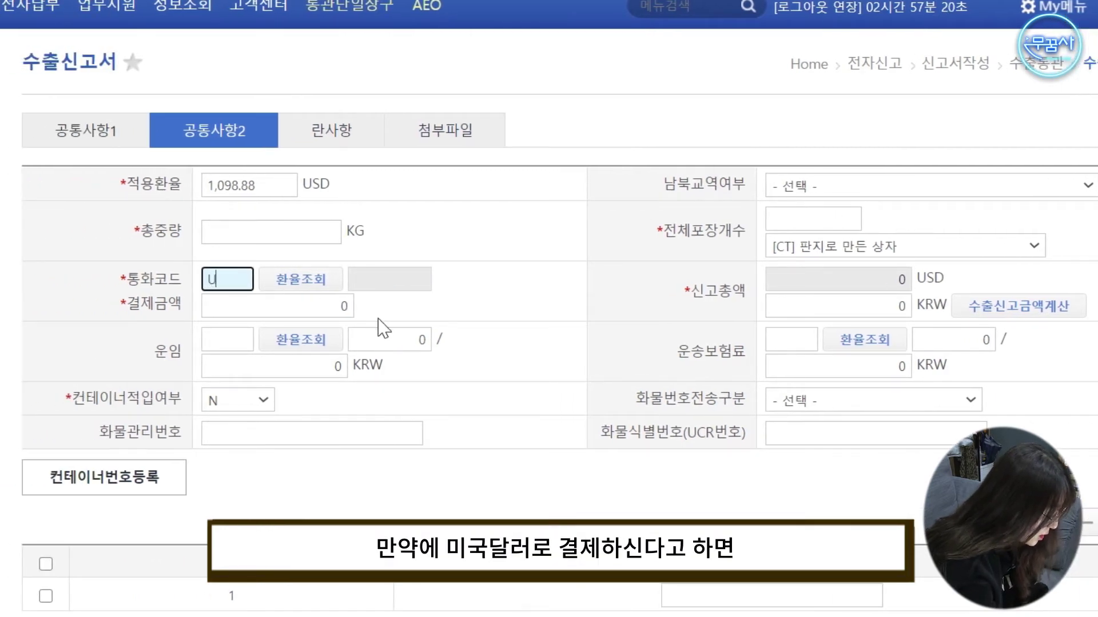
type("SD")
left_click(309, 282)
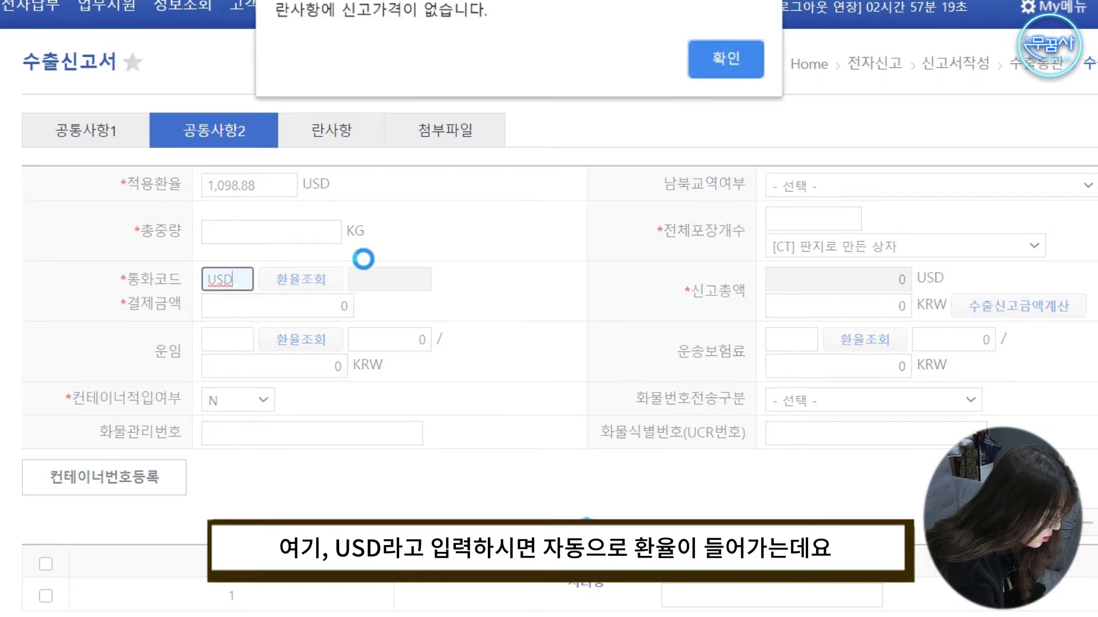
left_click(729, 75)
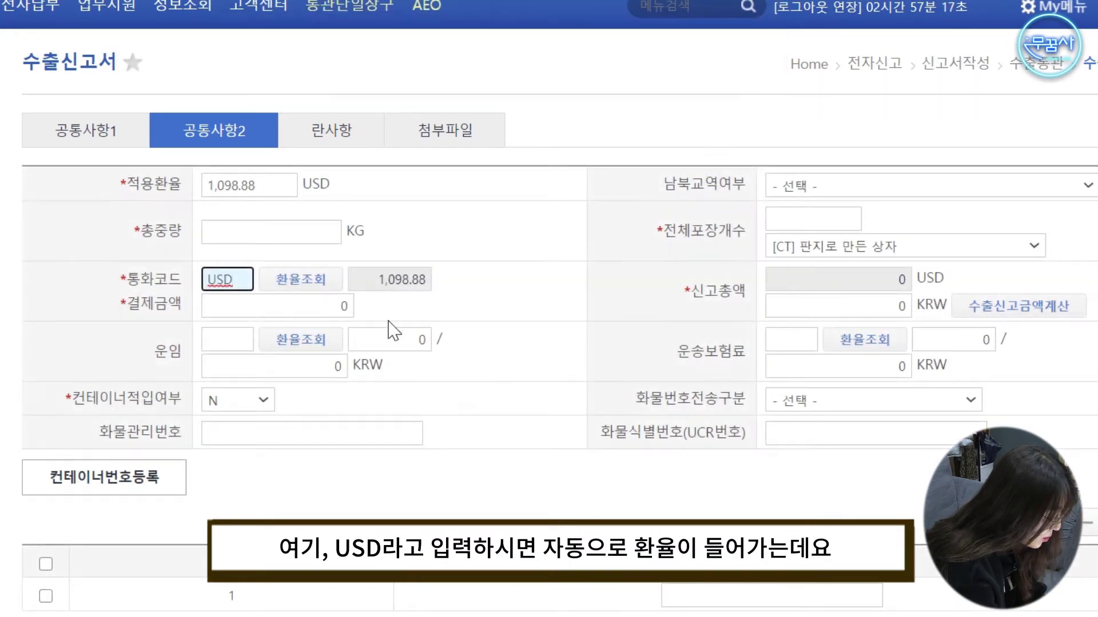
Look up the exchange rates, apply the US dollar export rate of 1,098.88, and check the payment amount (결제금액) and declared total (신고총액) fields.
left_click(387, 283)
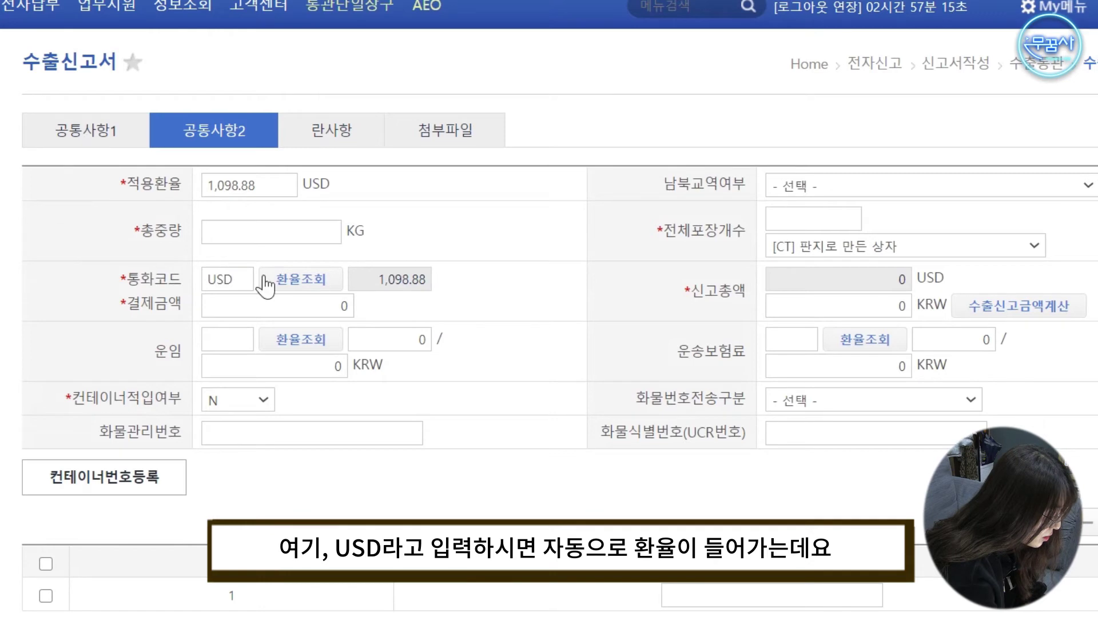
left_click(311, 286)
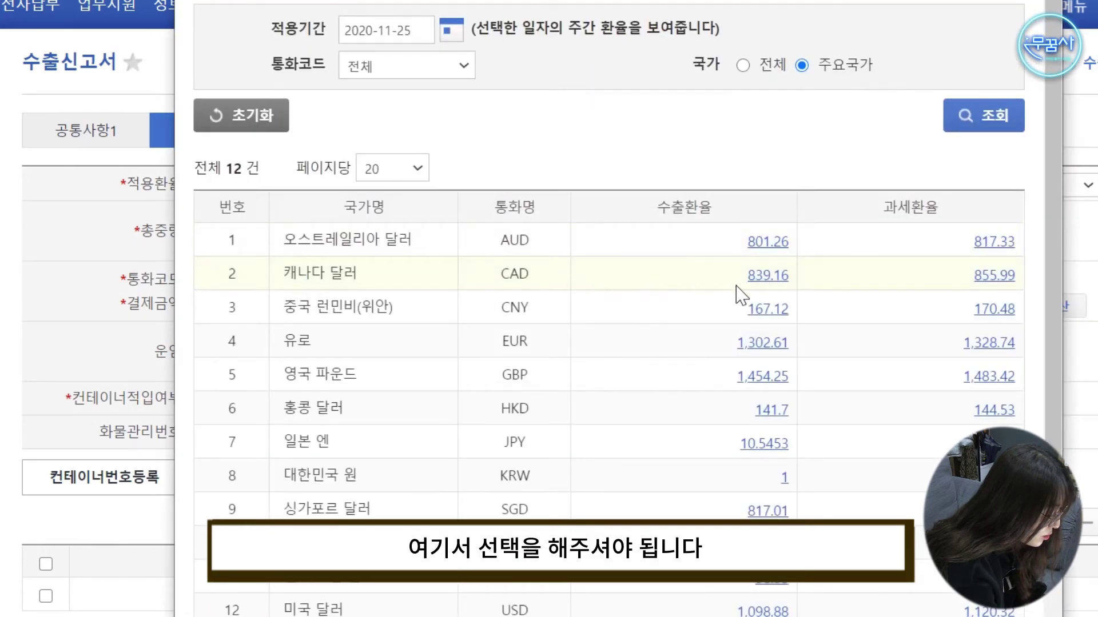
left_click(769, 612)
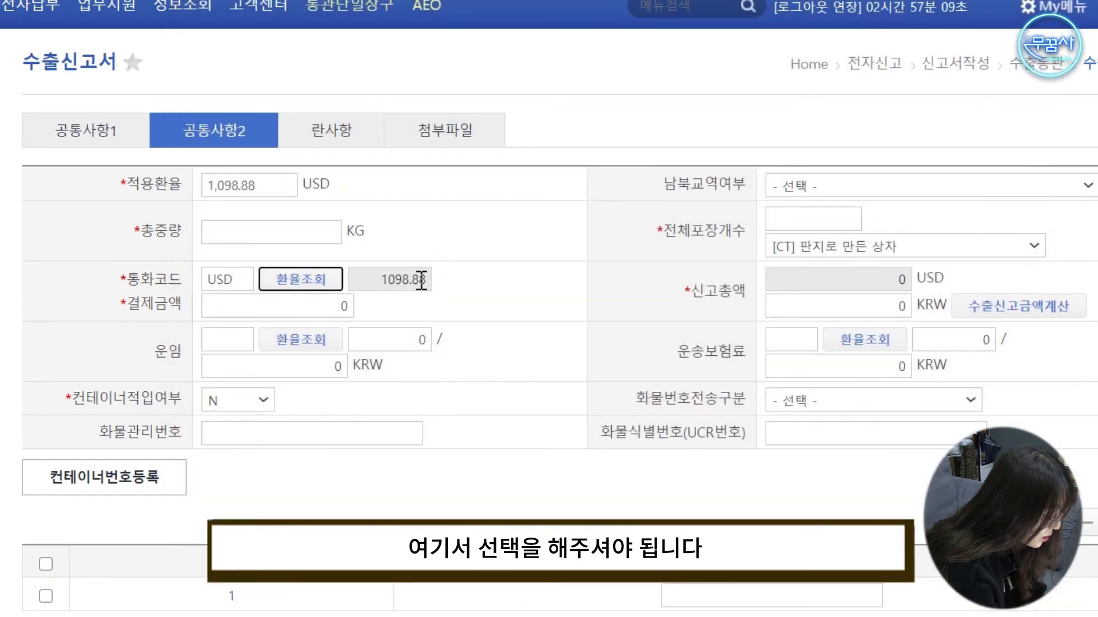
left_click(327, 303)
left_click(895, 308)
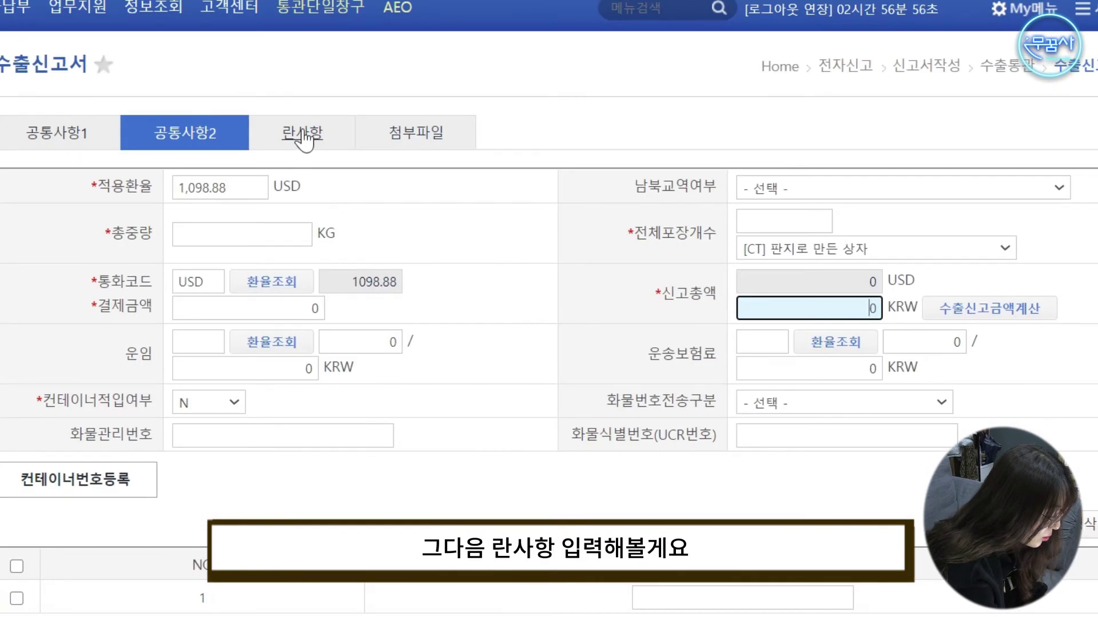
Open the item section (란사항) and choose HS code 9030.31-0000 from the HS code lookup.
left_click(303, 140)
left_click(250, 190)
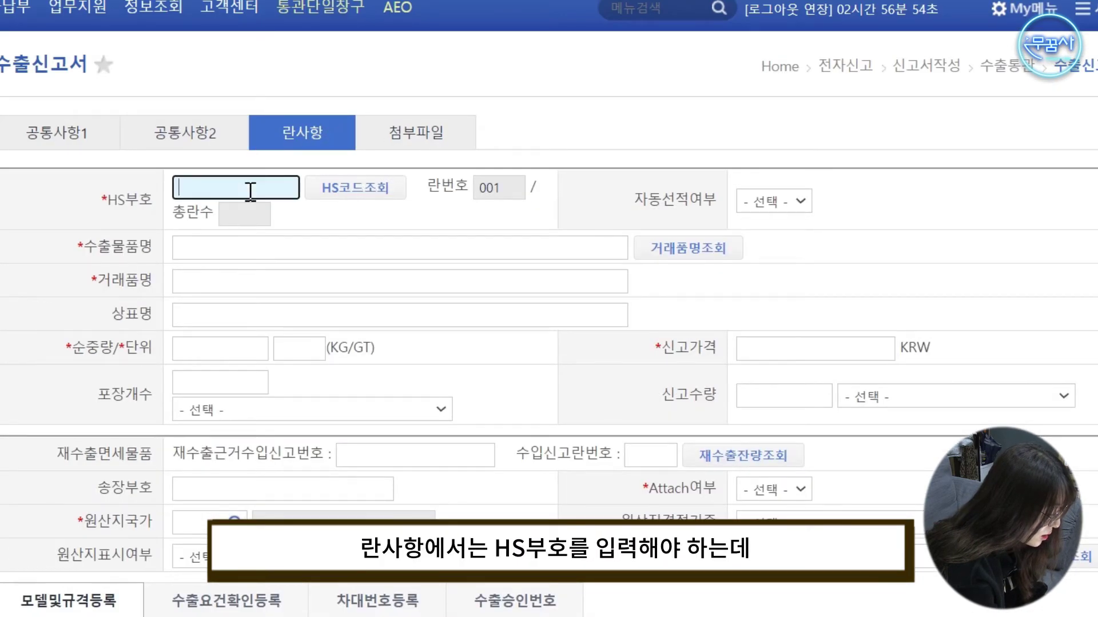
scroll(382, 237, "down", 2)
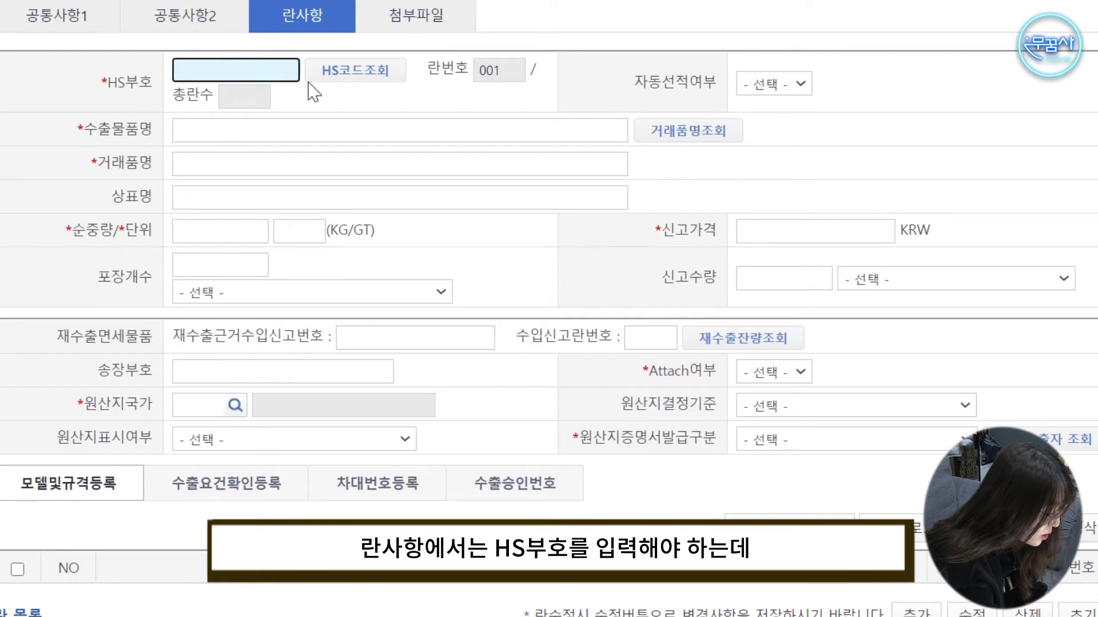
left_click(338, 80)
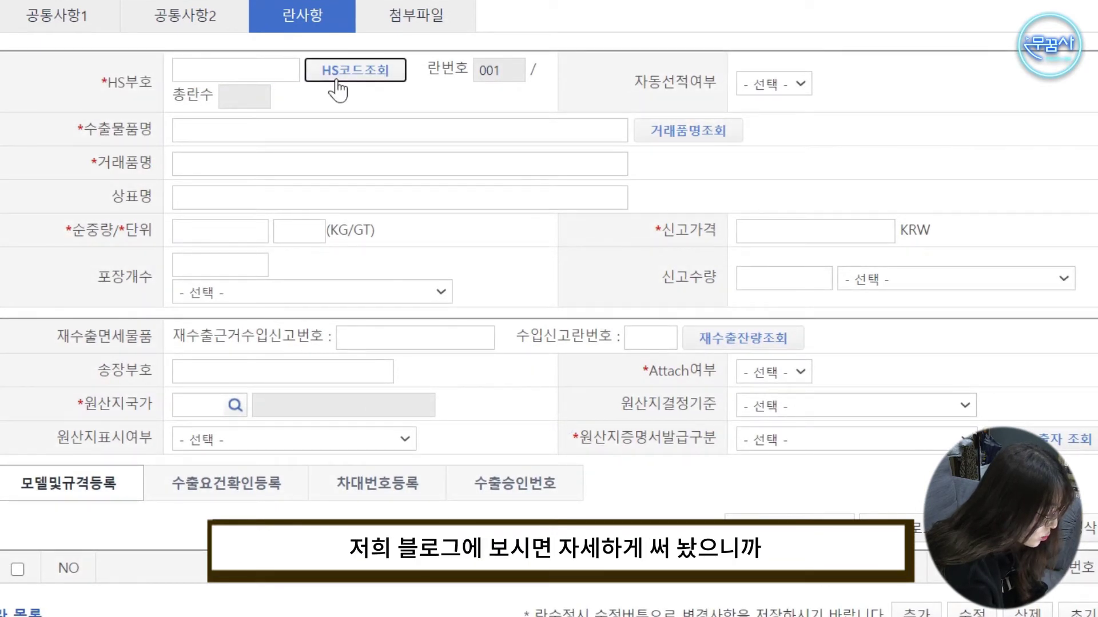
scroll(368, 161, "up", 2)
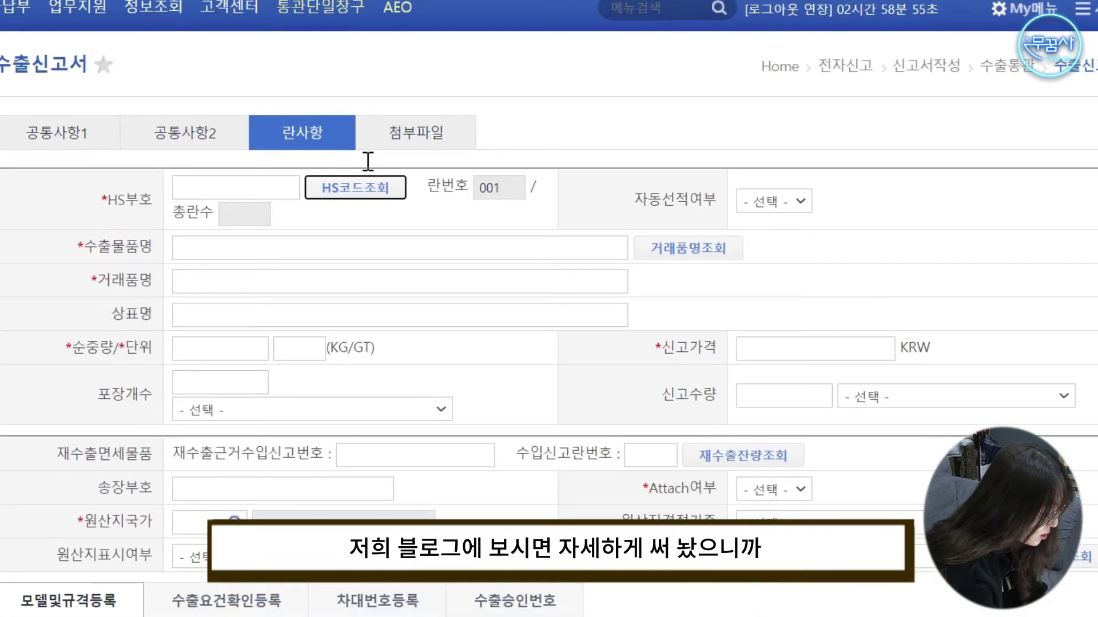
scroll(384, 225, "down", 3)
scroll(380, 218, "up", 3)
left_click(388, 194)
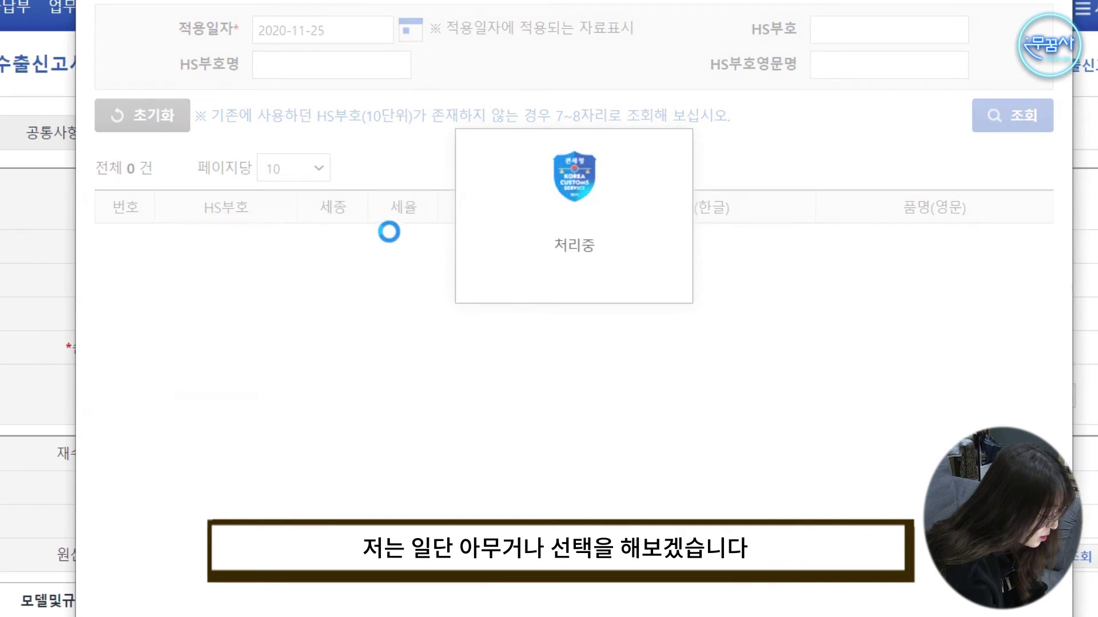
left_click(239, 469)
Examine the export goods name (수출물품명), trade name (거래품명), net weight and unit (순중량/단위), and declared price (신고가격) fields.
left_click(204, 246)
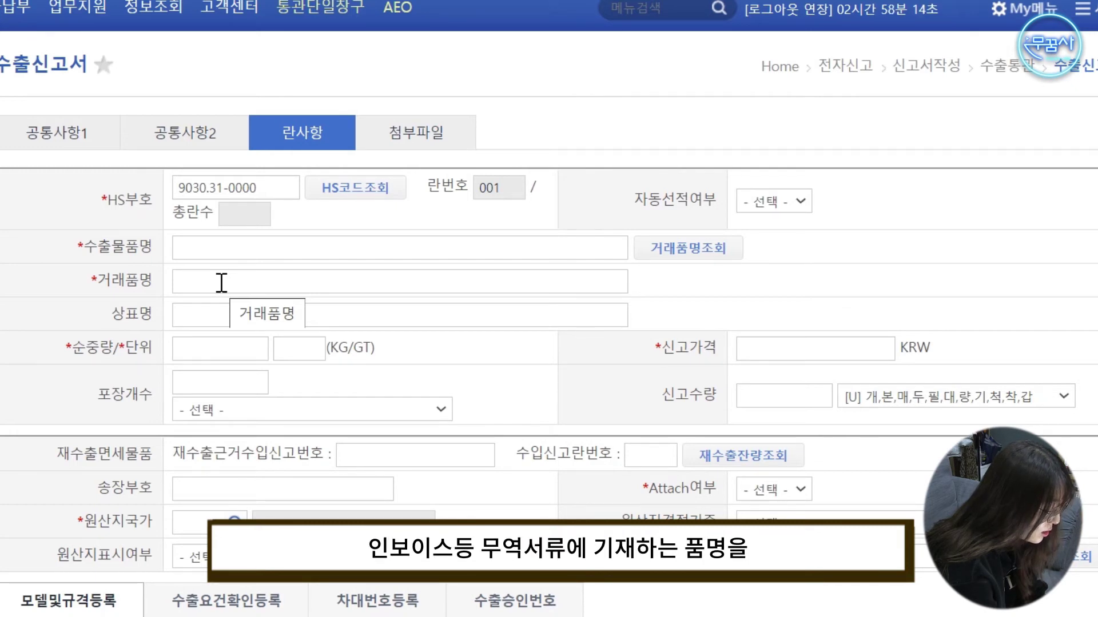
left_click(221, 282)
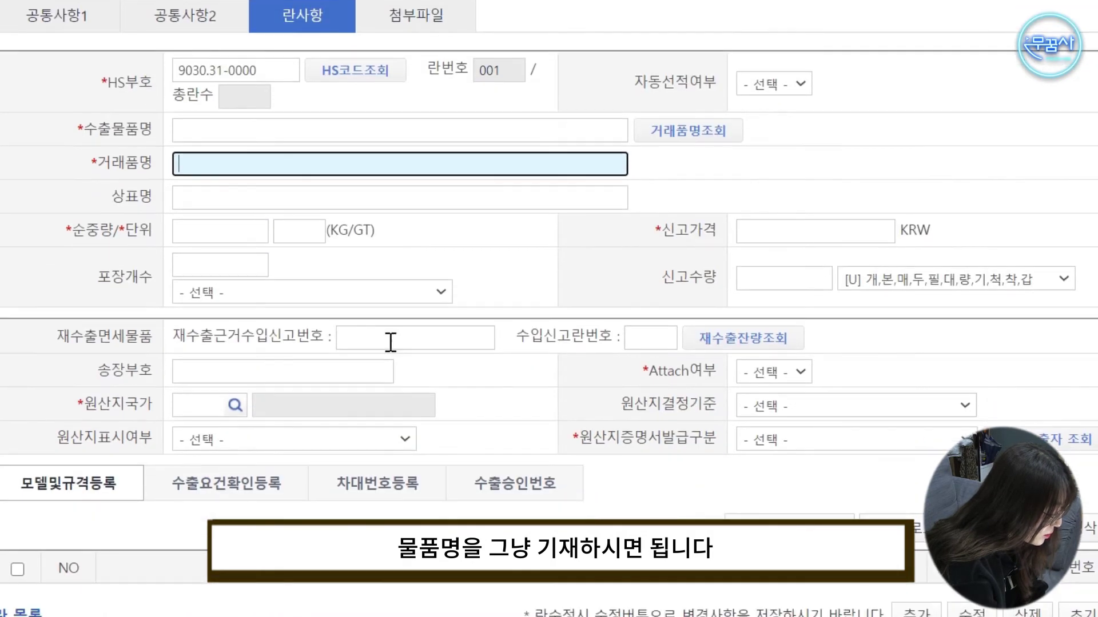
left_click(230, 349)
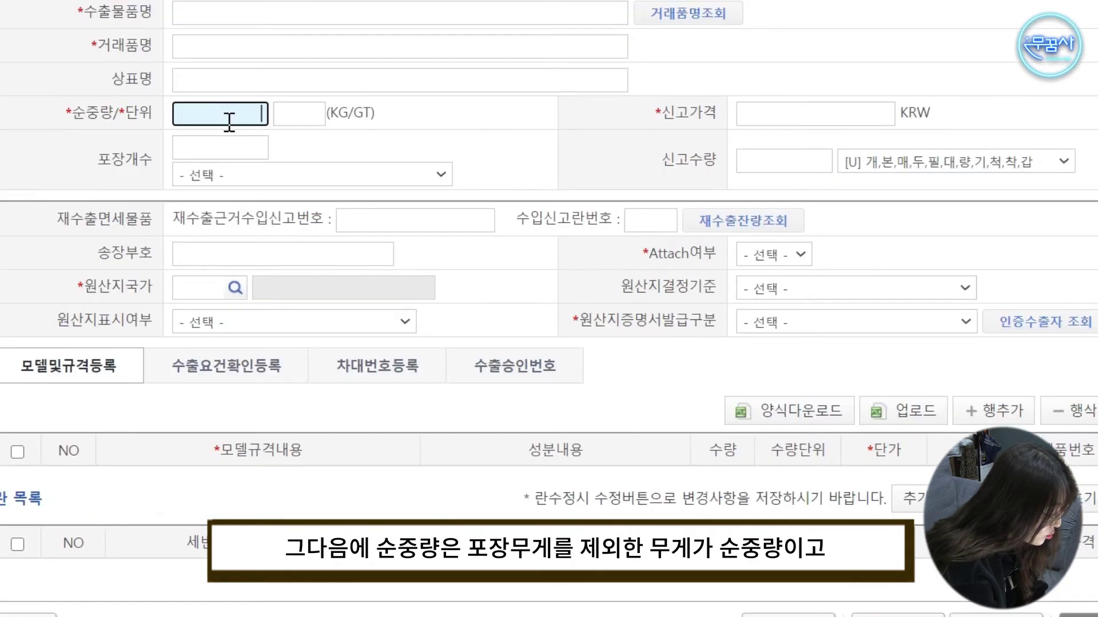
left_click(318, 121)
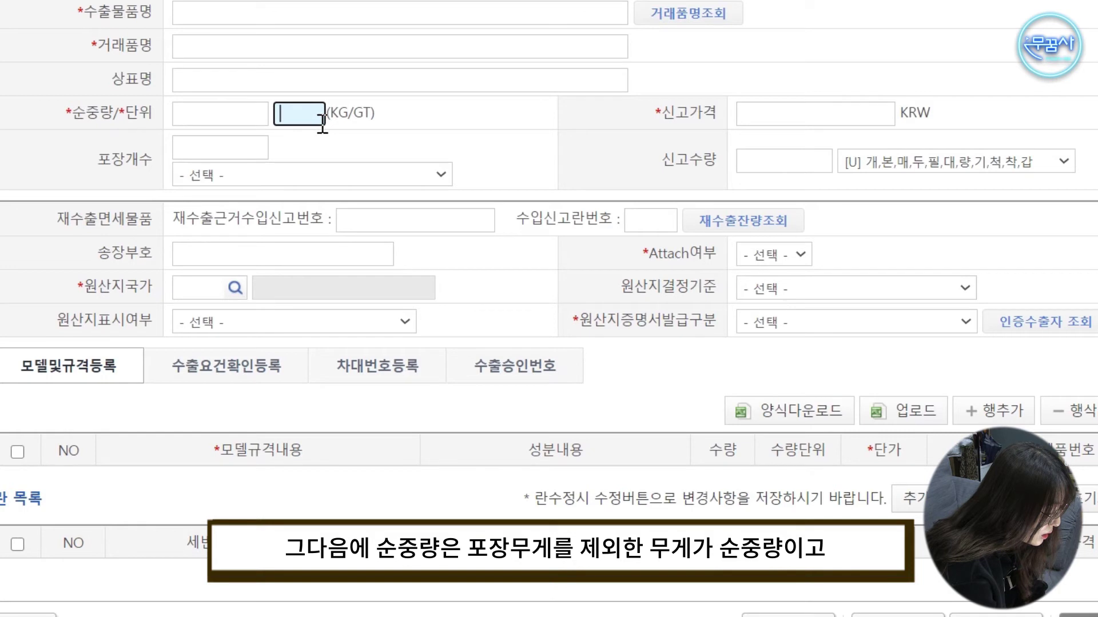
left_click(797, 116)
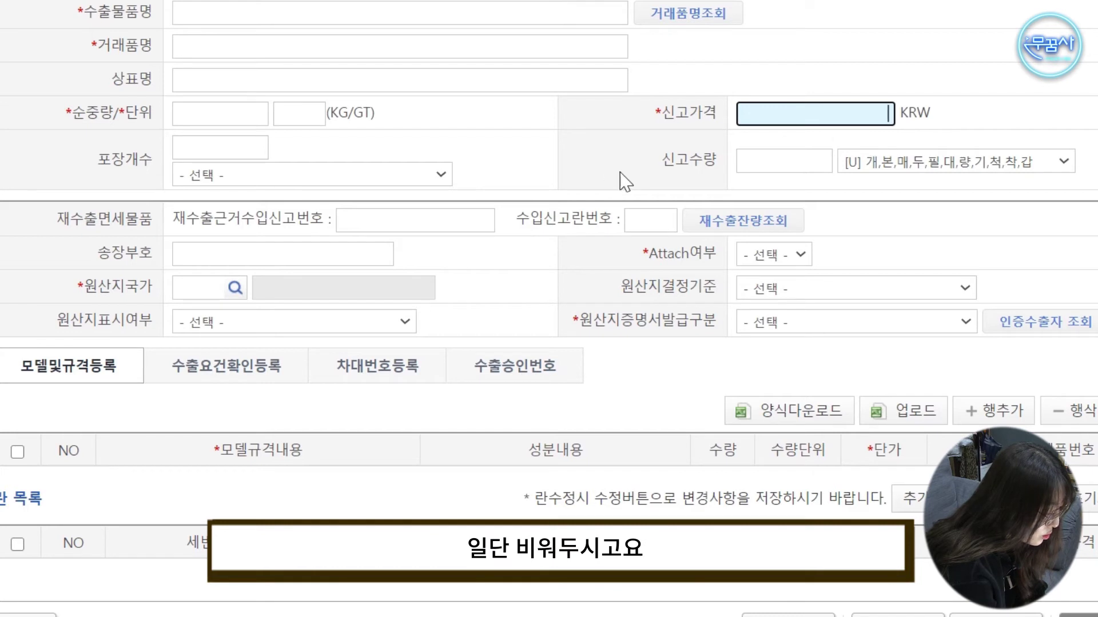
Set the Attach option (Attach여부) to N and the certificate of origin issuance (원산지증명서발급구분) to [N] 원산지증명서 미발급.
left_click(763, 259)
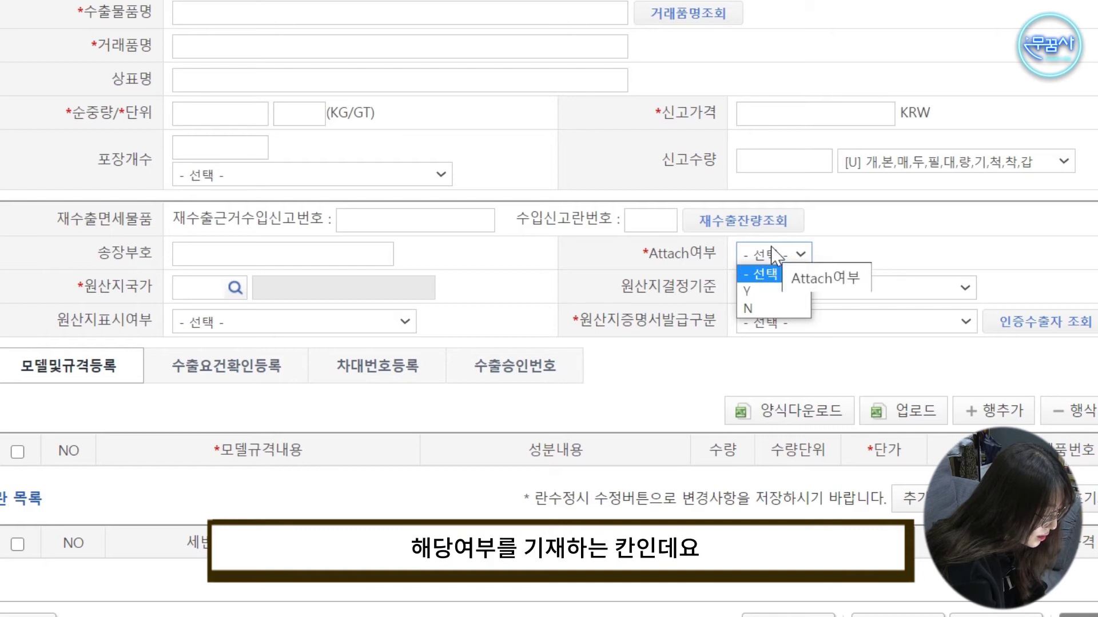
left_click(790, 312)
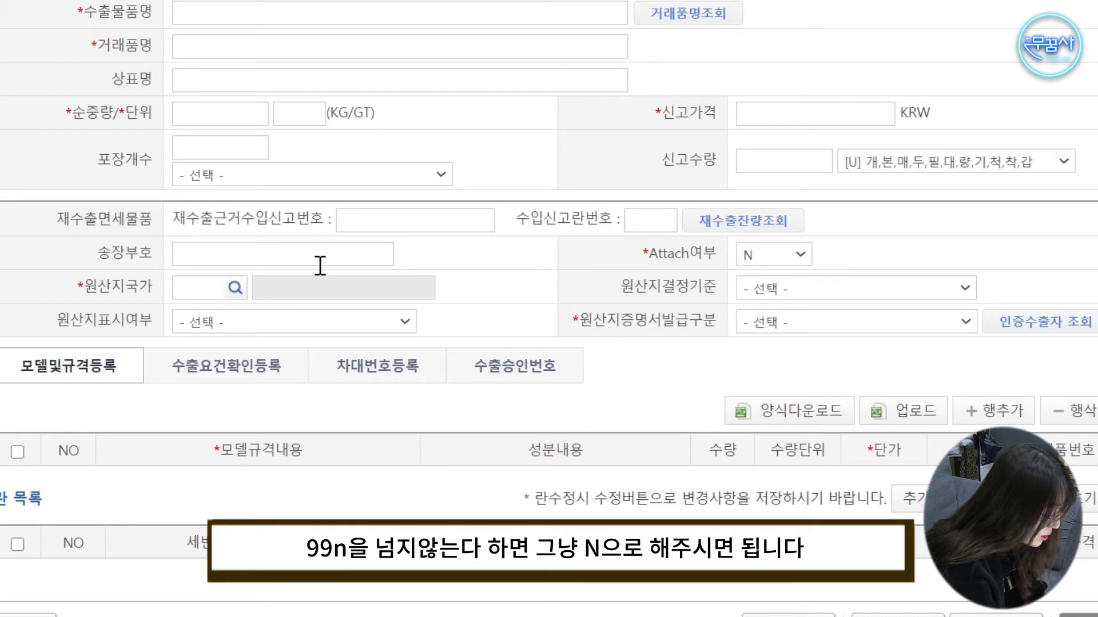
left_click(210, 283)
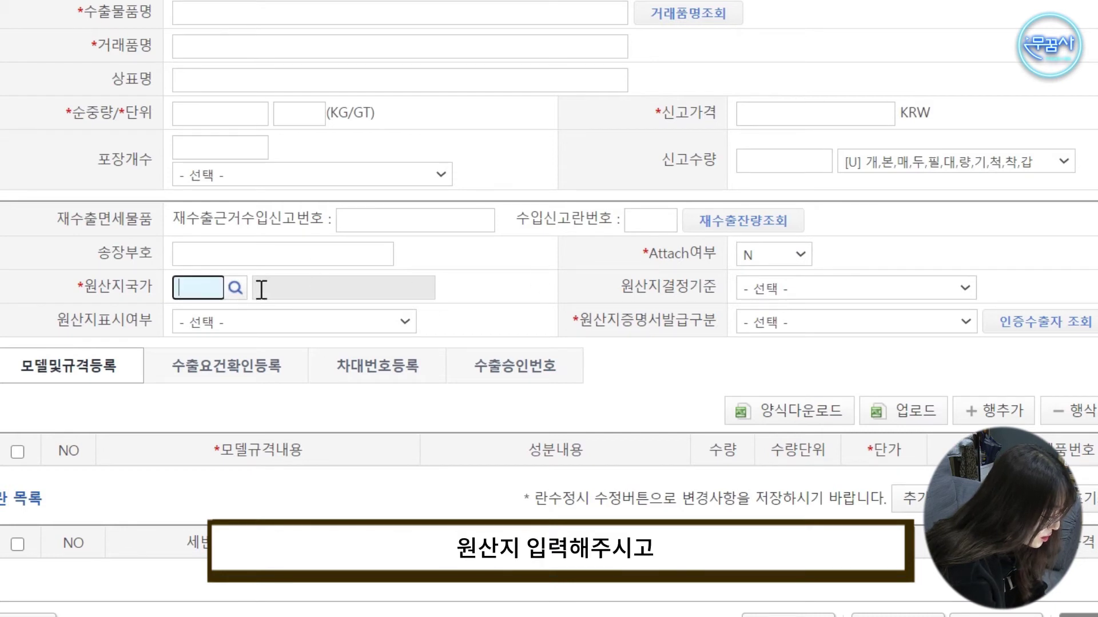
left_click(746, 329)
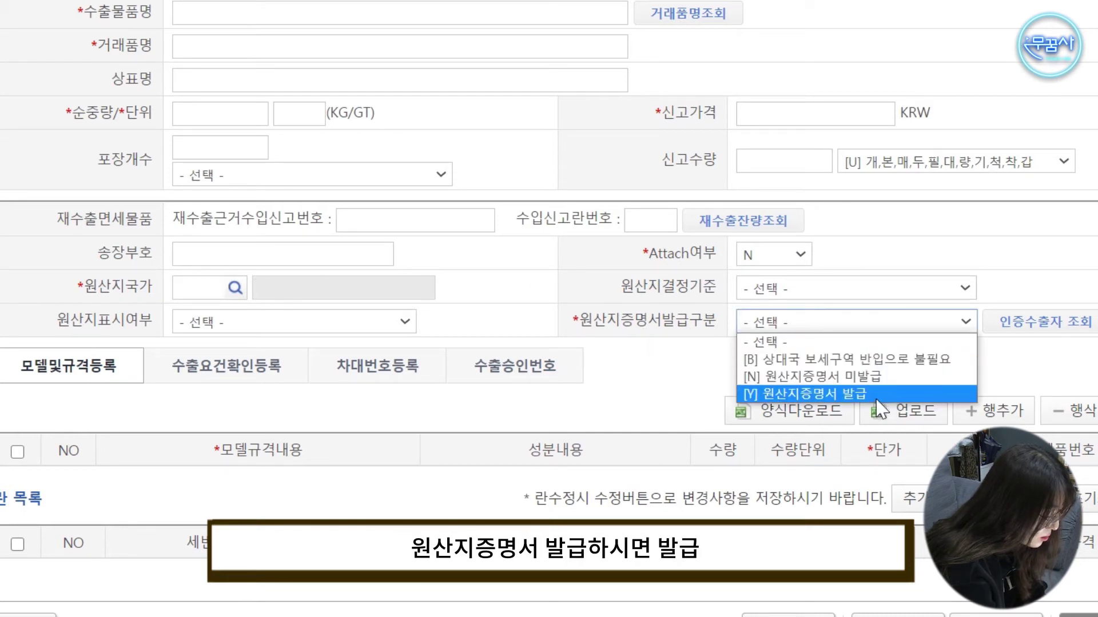
left_click(884, 377)
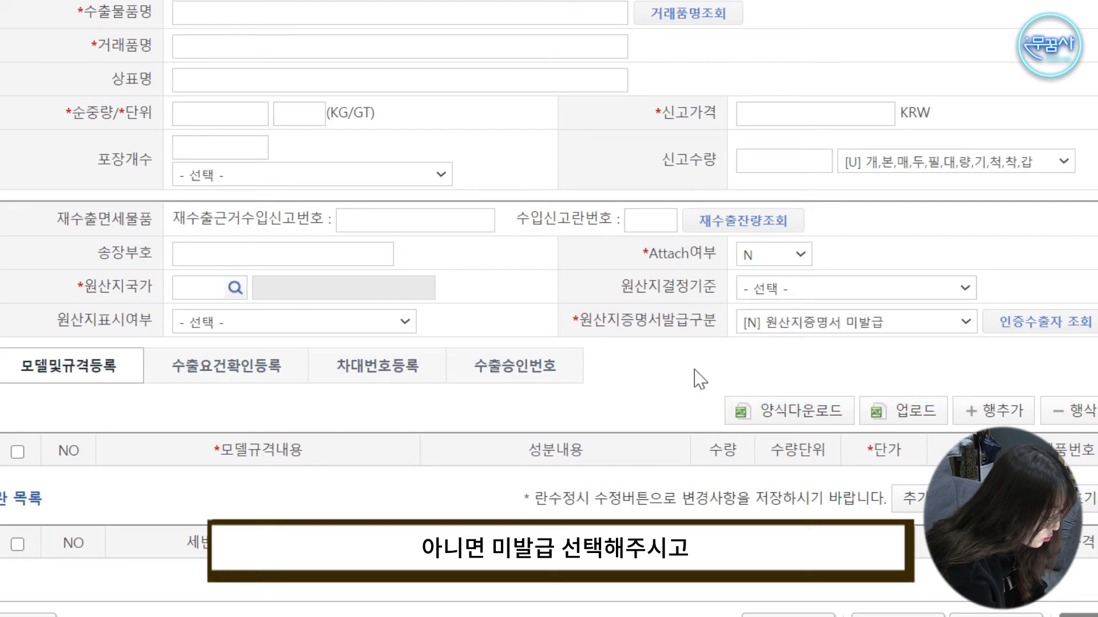
Download the Excel upload form for model and specification registration (모델및규격등록) and open it in Excel.
scroll(694, 370, "down", 1)
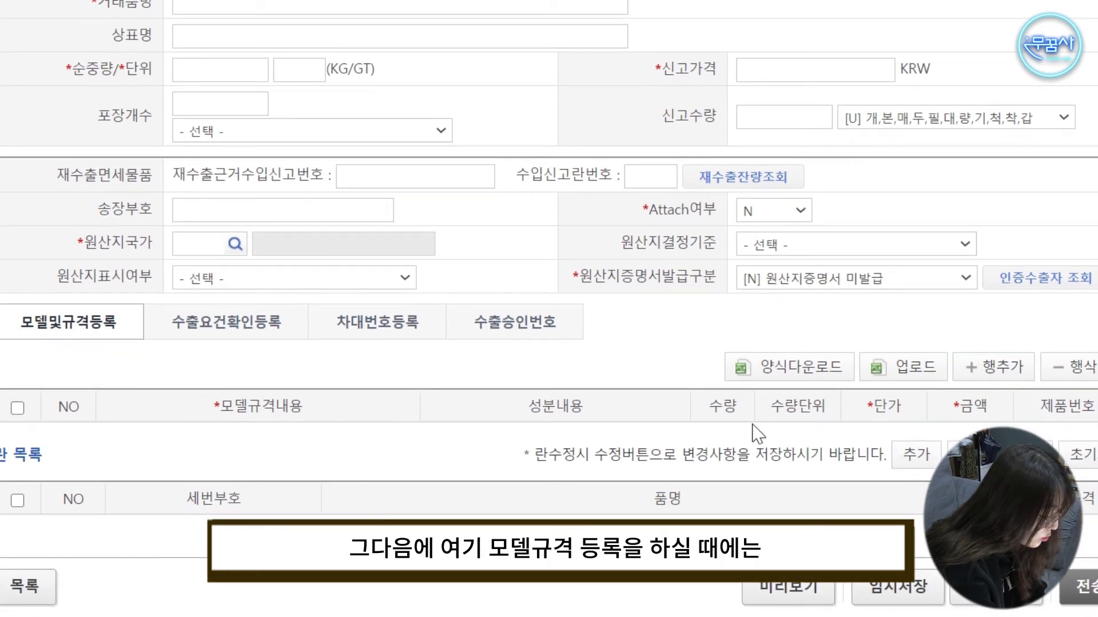
left_click(806, 371)
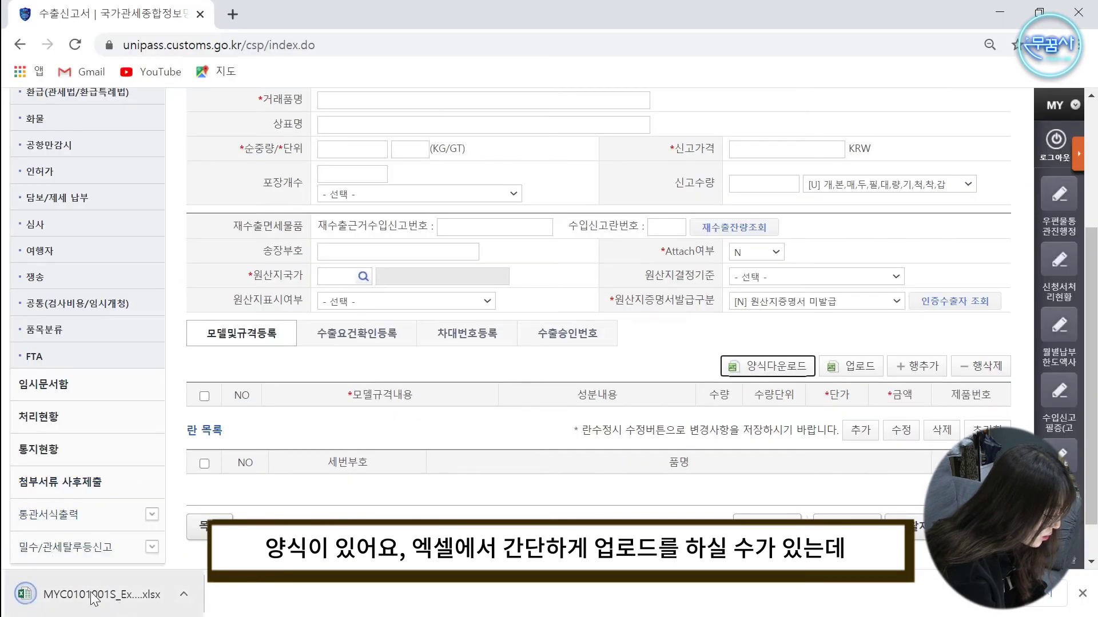
left_click(93, 596)
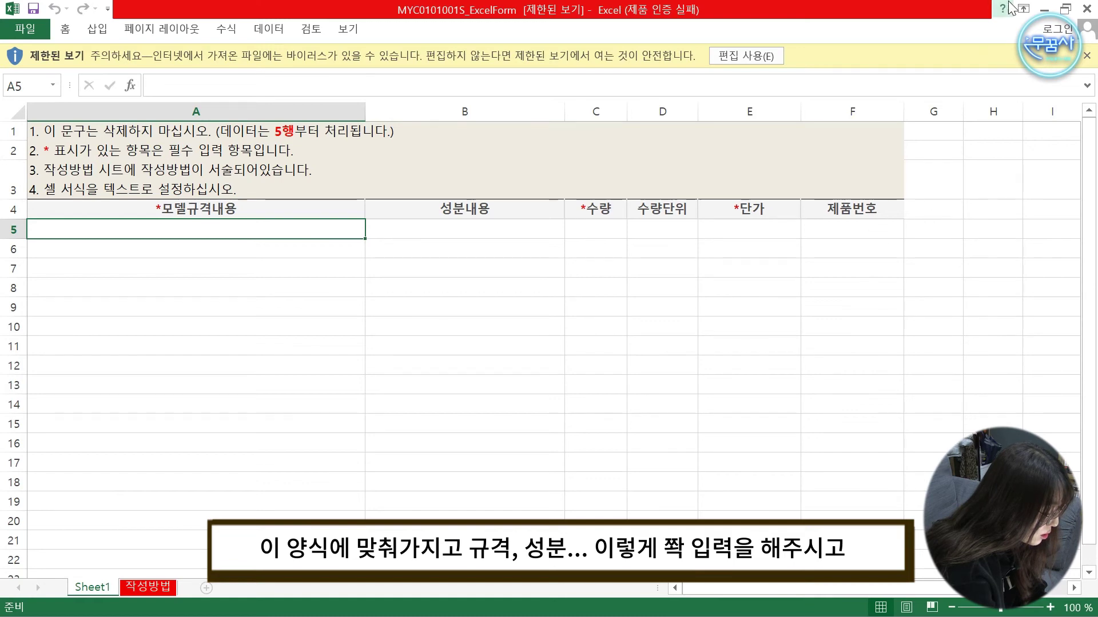
Return to the export declaration in the browser and add a blank row to the model and specification table (모델및규격등록).
left_click(1044, 10)
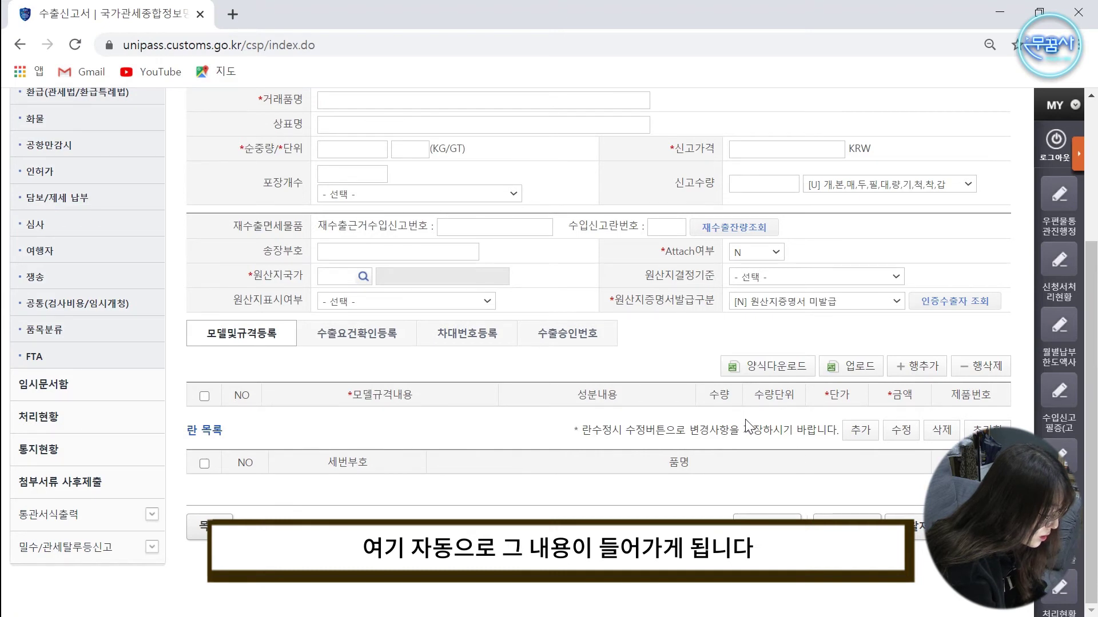
left_click(919, 368)
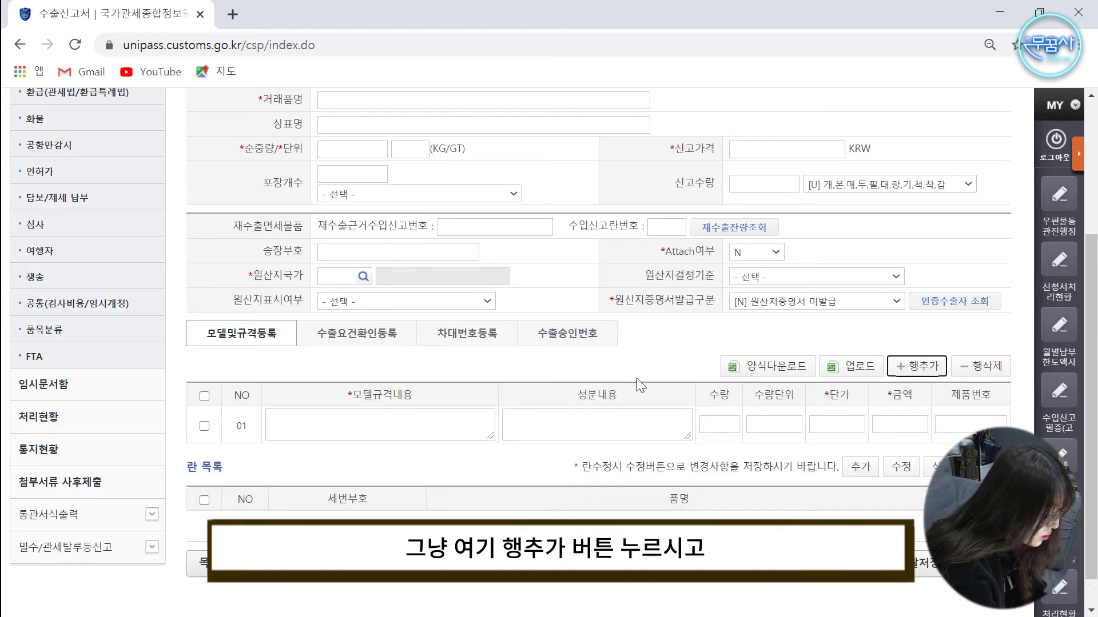
left_click(366, 422)
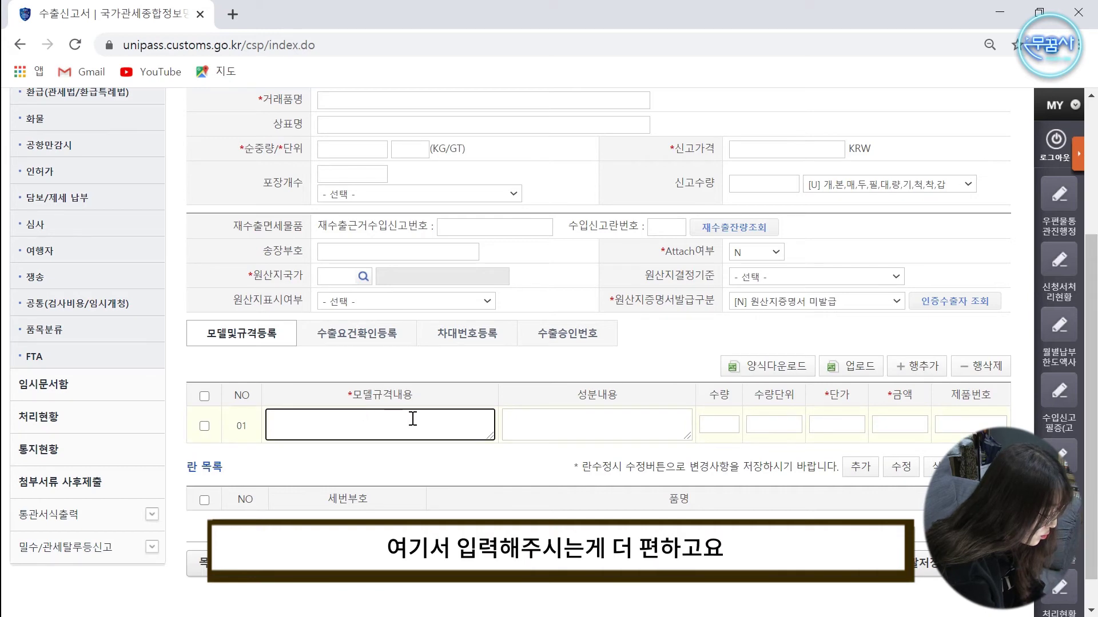
Enter "aa" as the export goods name (수출물품명) and trade name (거래품명), and set the net weight (순중량/단위) to 1 KG.
scroll(418, 431, "up", 4)
left_click(393, 283)
type("aa")
left_click(388, 312)
left_click(354, 348)
type("1")
left_click(411, 353)
type("KG")
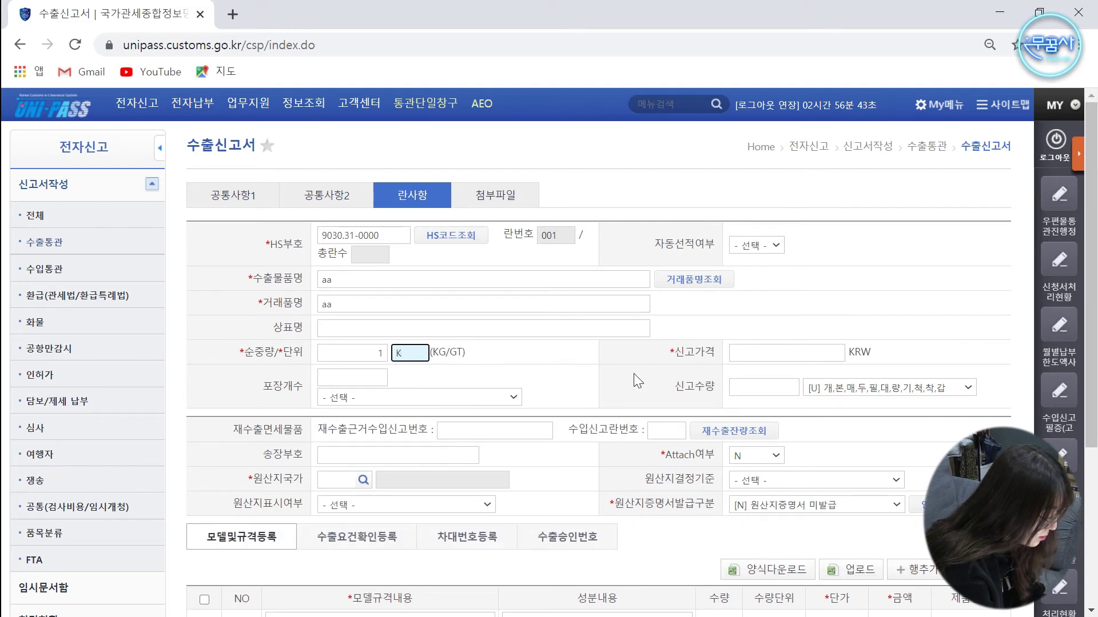
Set the country of origin (원산지국가) to KR.
left_click(797, 359)
scroll(755, 381, "down", 4)
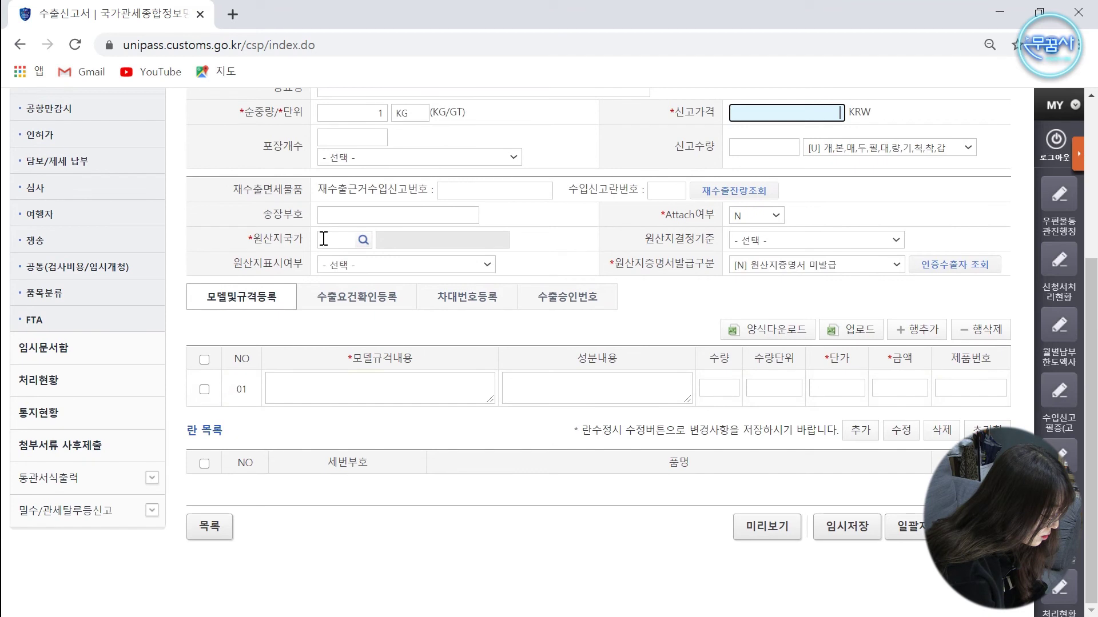
left_click(324, 239)
type("KR")
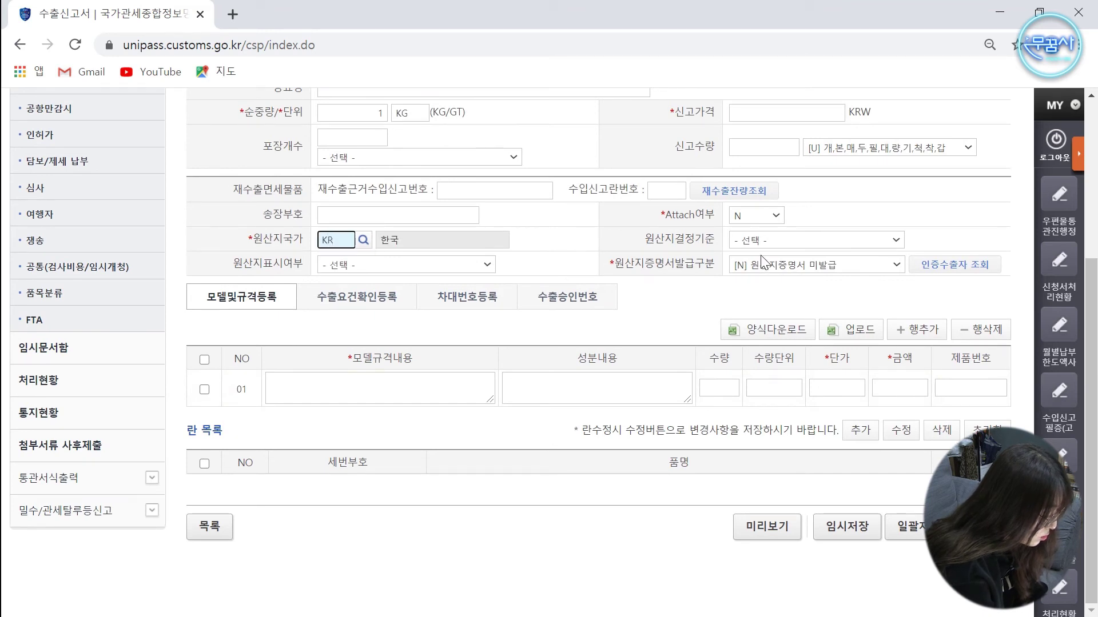
Fill the model and specification row with specification "aa", quantity 1, unit EA and unit price 10.
left_click(410, 391)
type("aa")
left_click(612, 391)
left_click(723, 391)
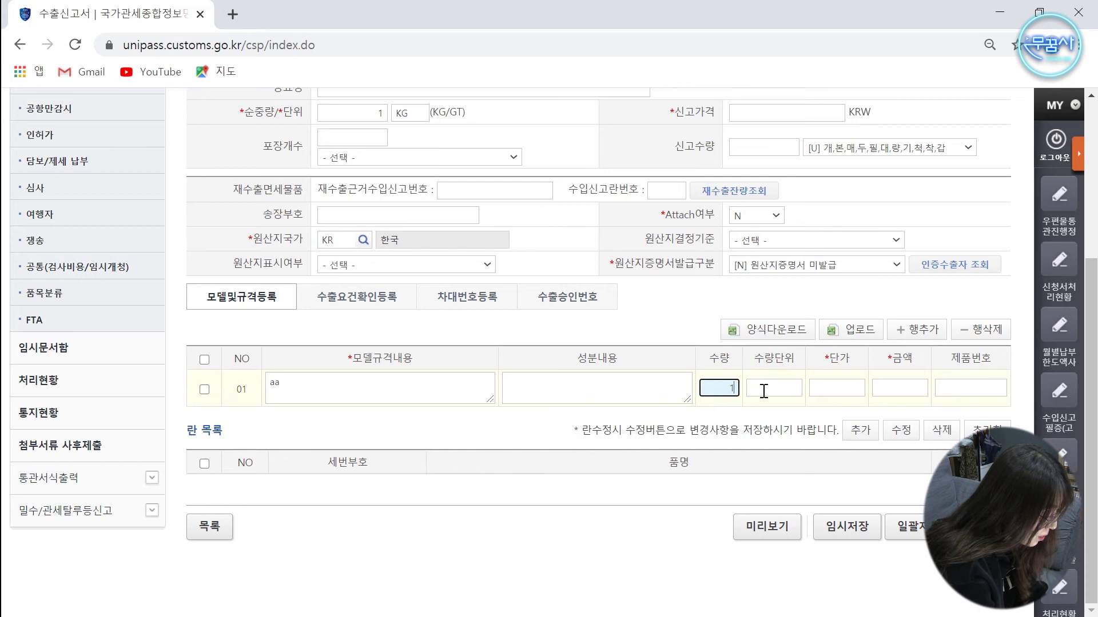
left_click(763, 391)
left_click(819, 388)
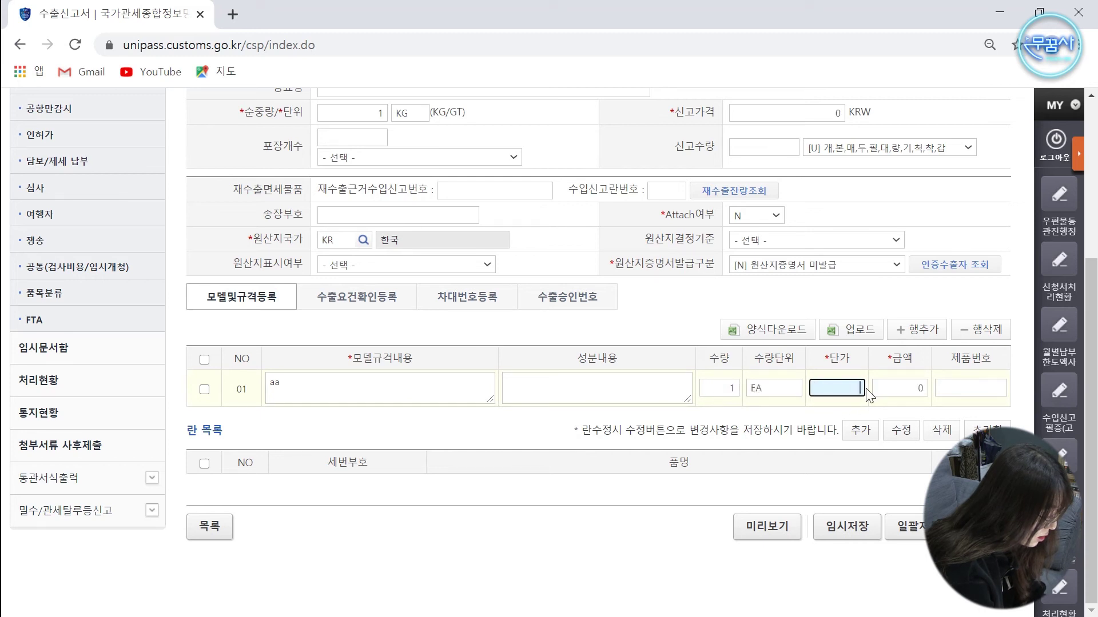
type("10")
left_click(901, 389)
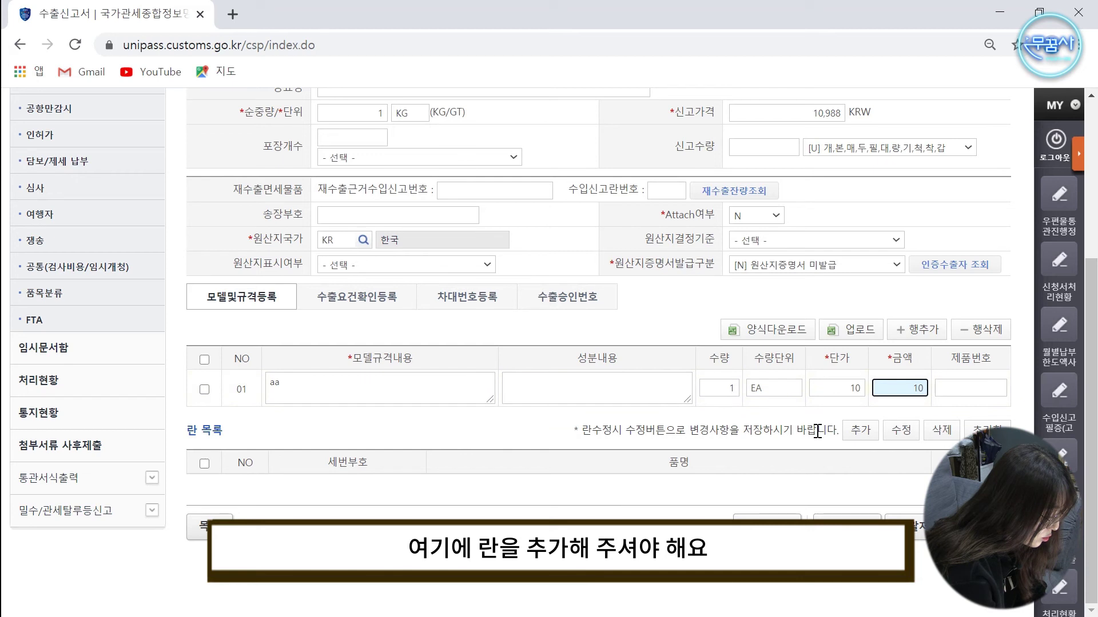
Add the completed item to the item list (란 목록).
left_click(861, 431)
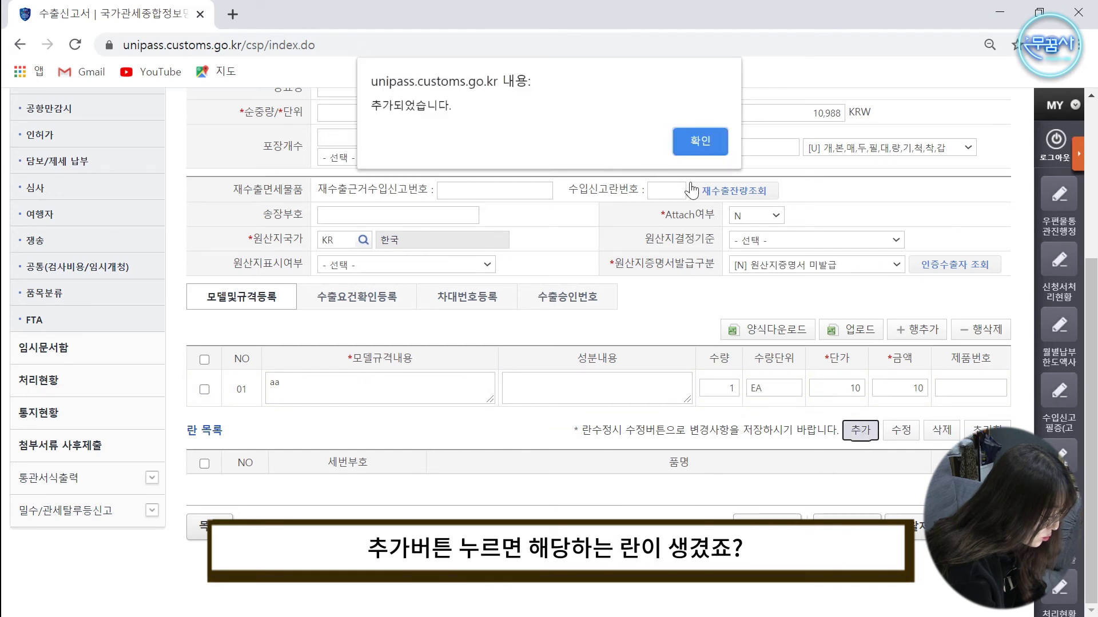
left_click(705, 145)
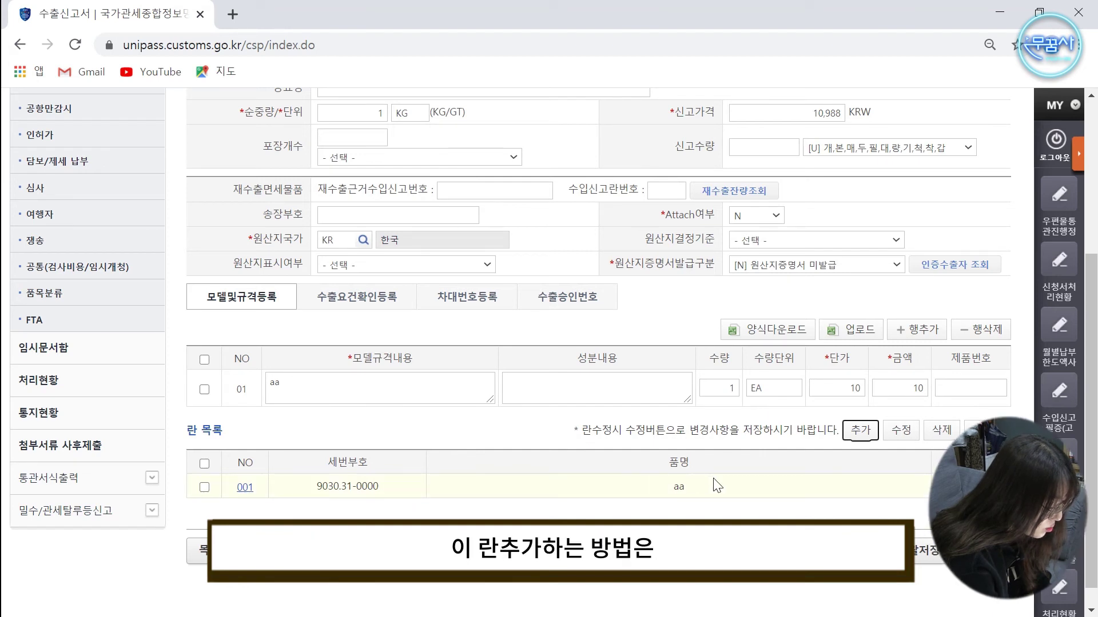
left_click(694, 490)
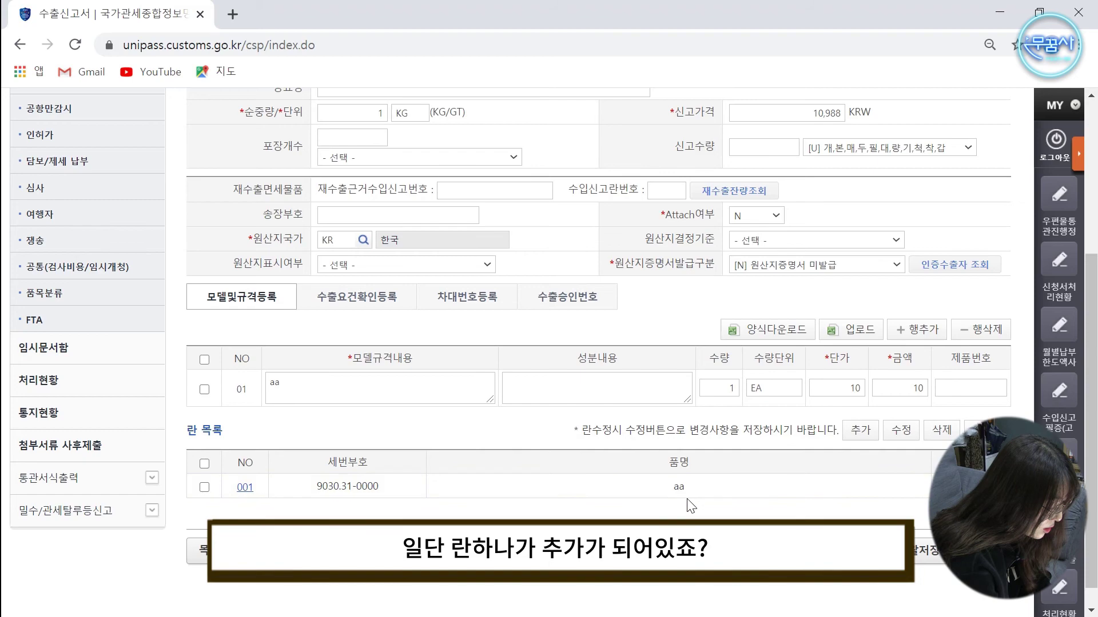
Reset the item form (초기화) to start a second item entry.
scroll(691, 508, "up", 2)
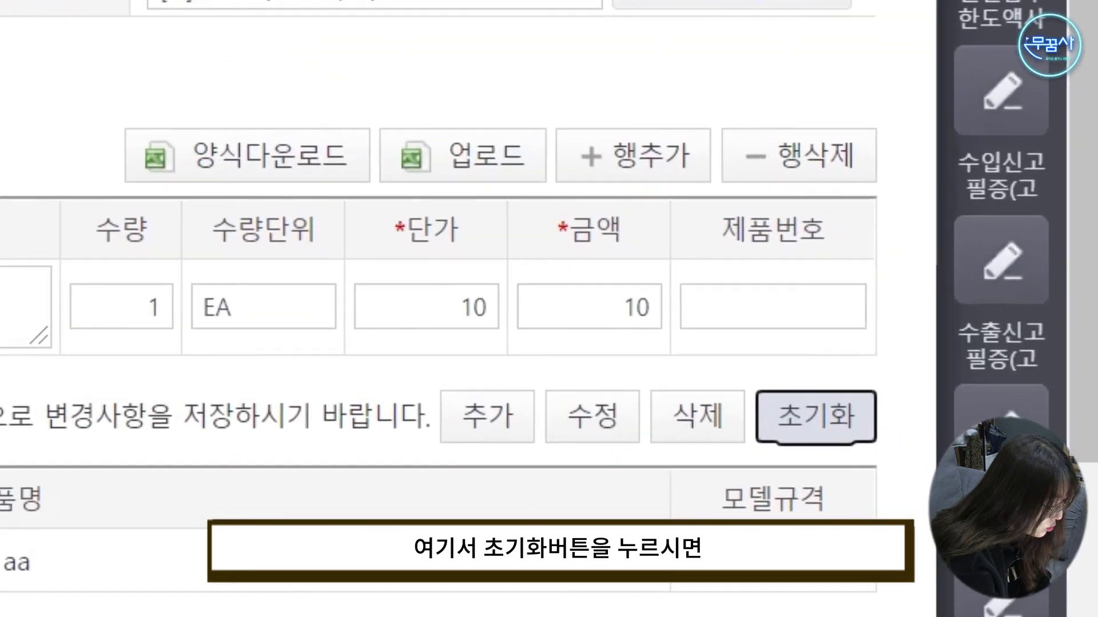
left_click(816, 416)
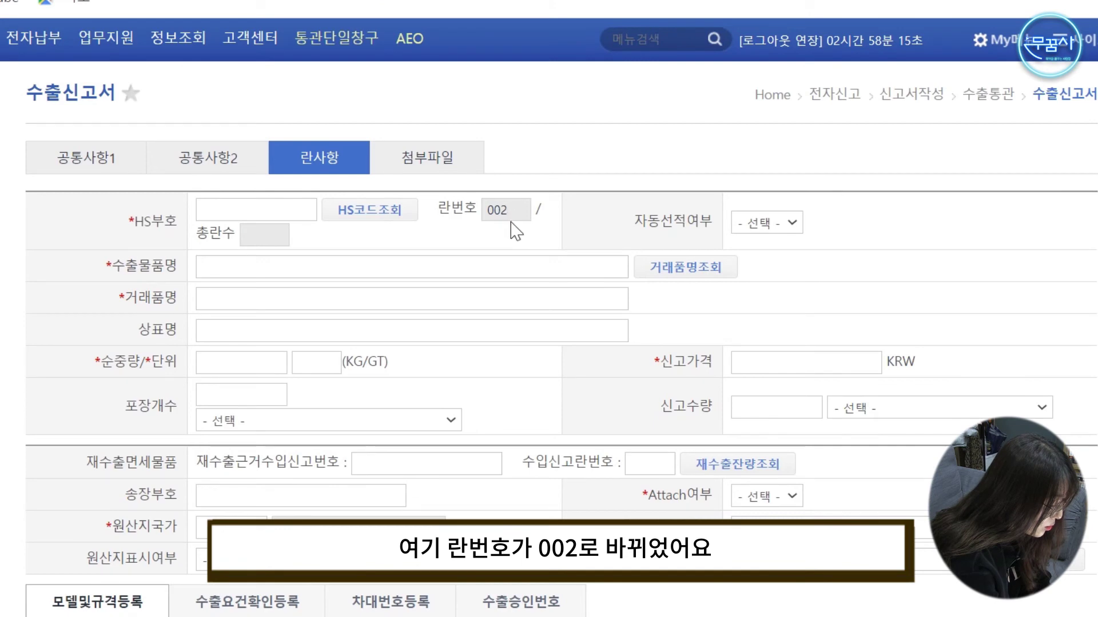
scroll(515, 217, "down", 2)
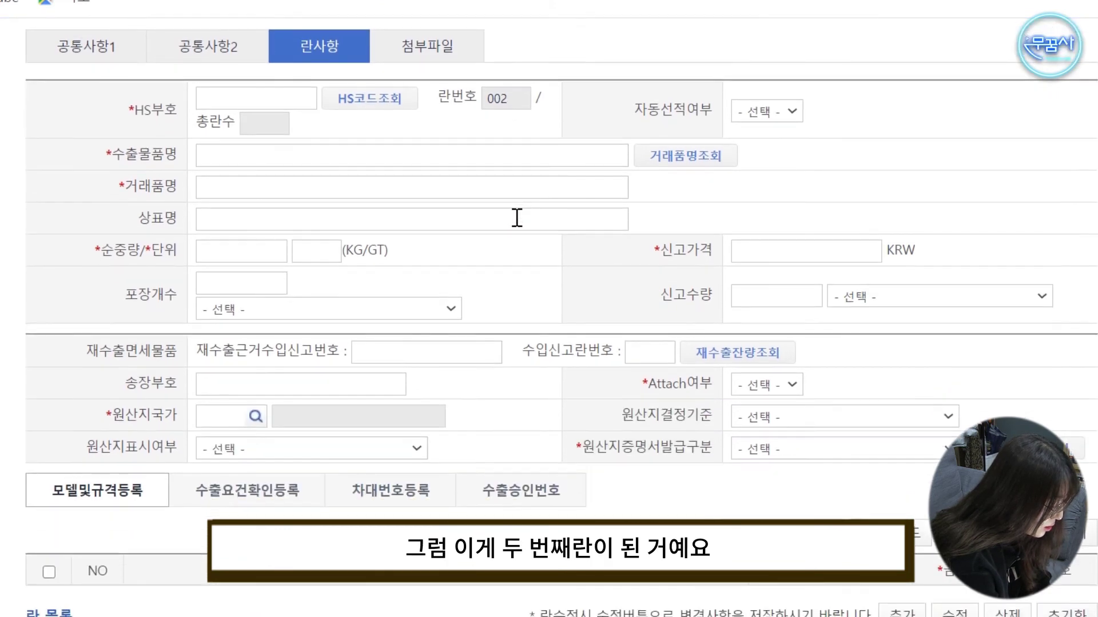
scroll(412, 343, "down", 3)
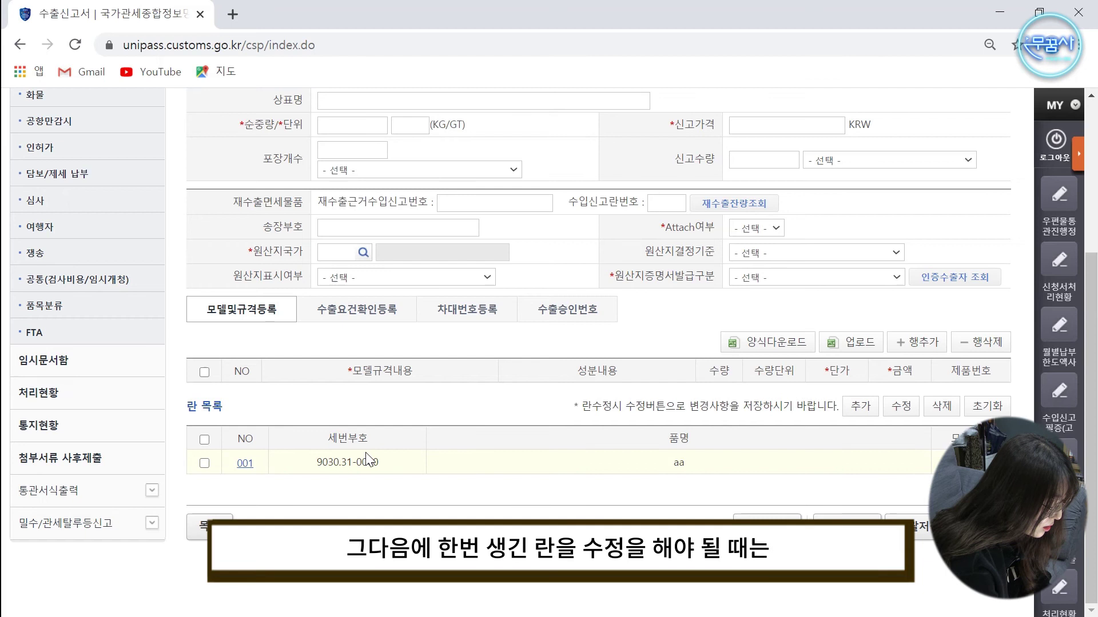
Reopen item 001 from the item list, change its model specification (모델규격내용) to "bb", and save the modification.
left_click(245, 464)
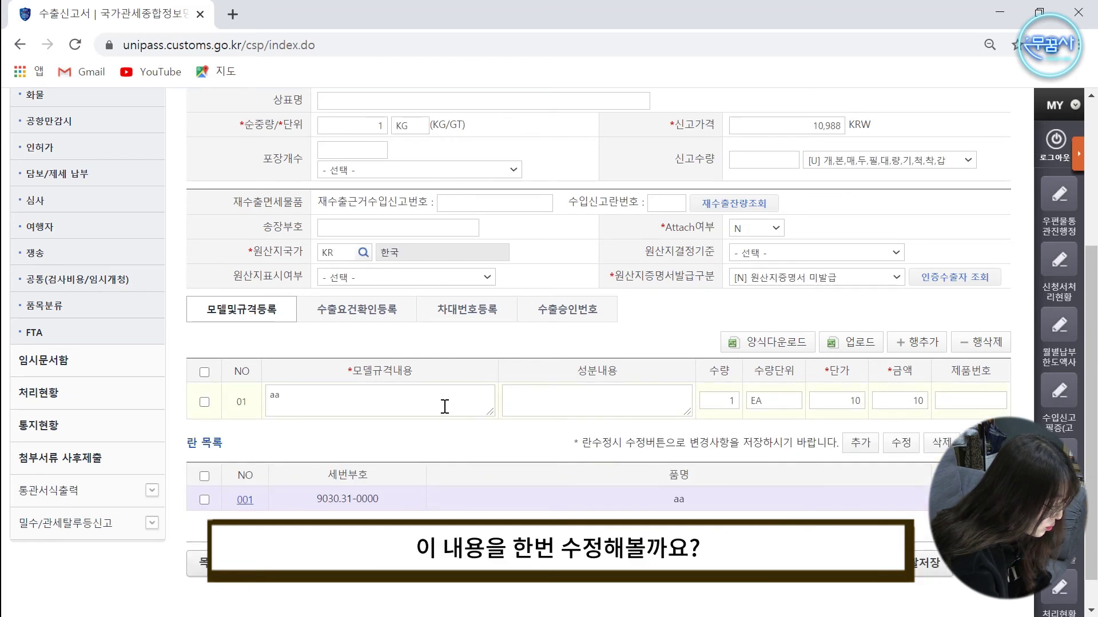
double_click(406, 401)
type("bb")
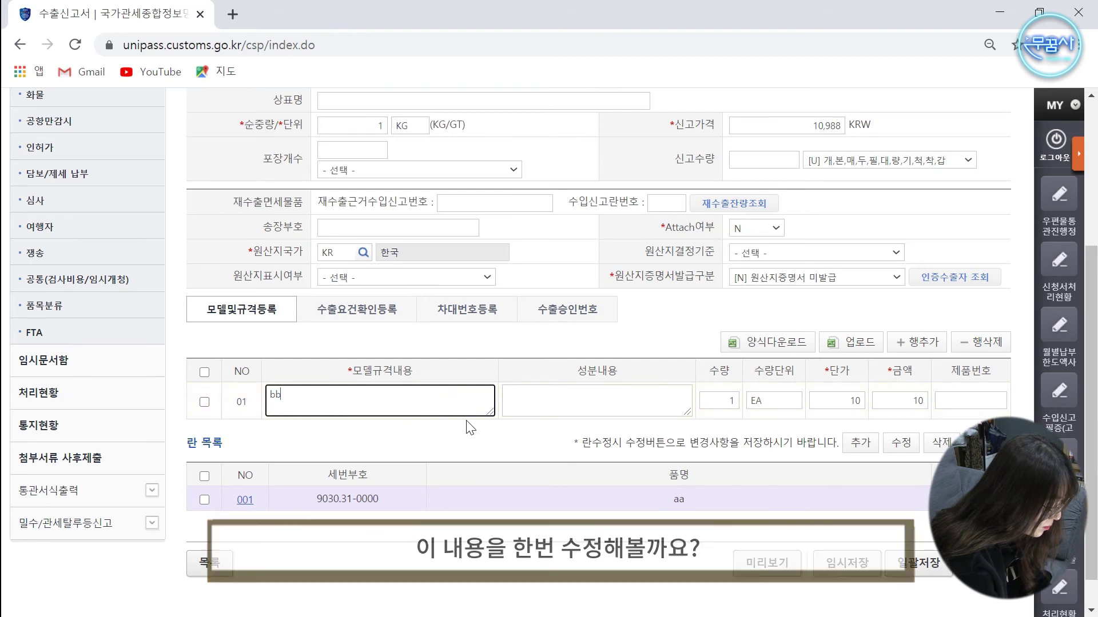
left_click(605, 439)
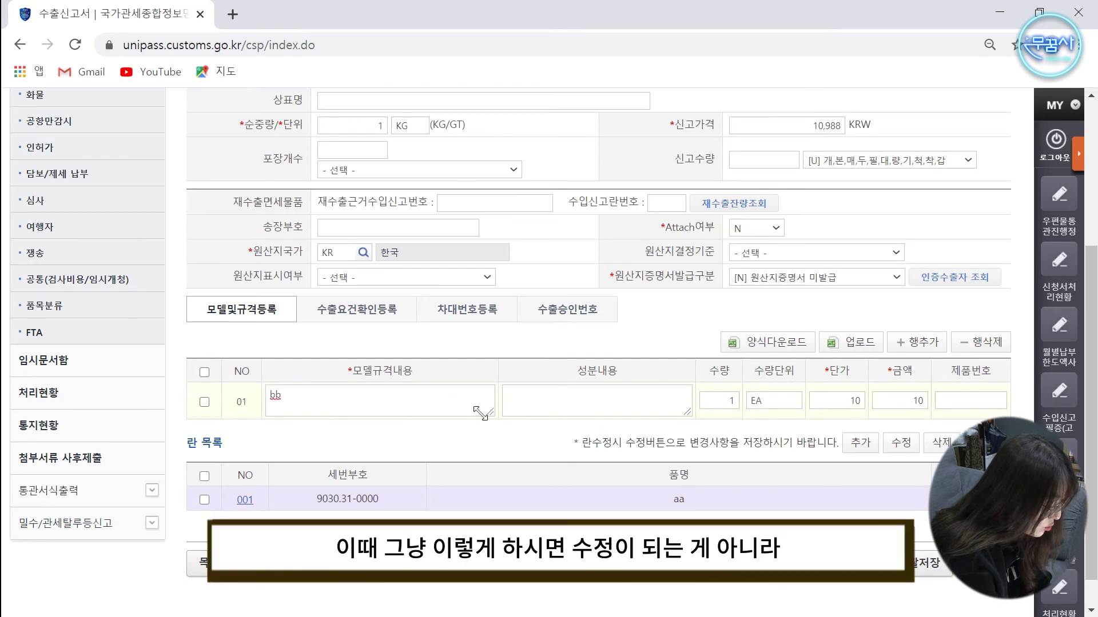
left_click_drag(583, 443, 828, 447)
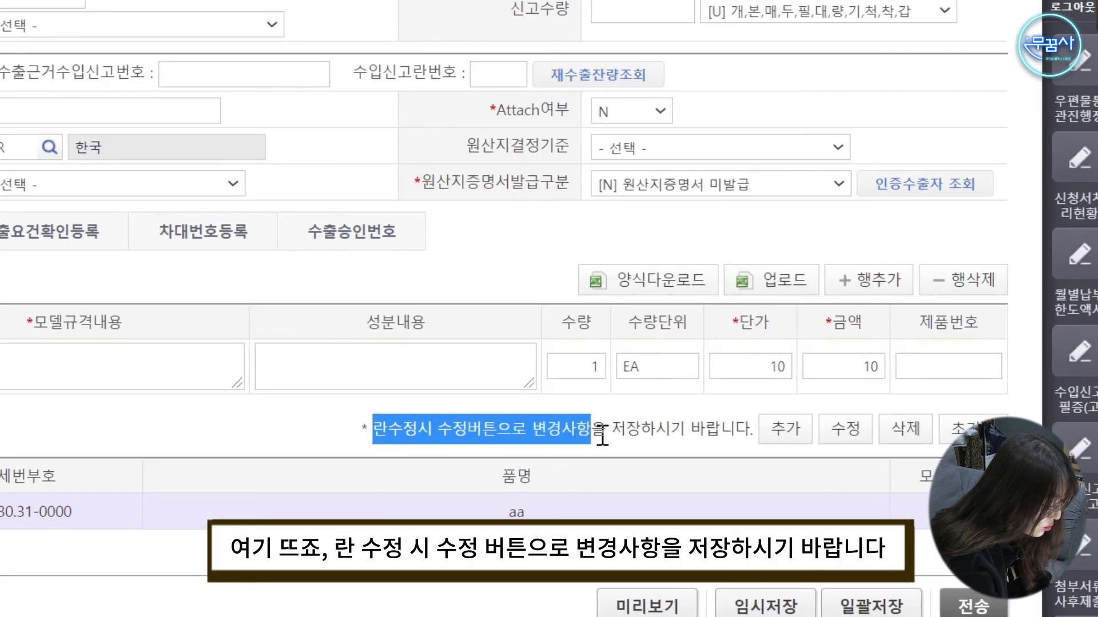
left_click(718, 424)
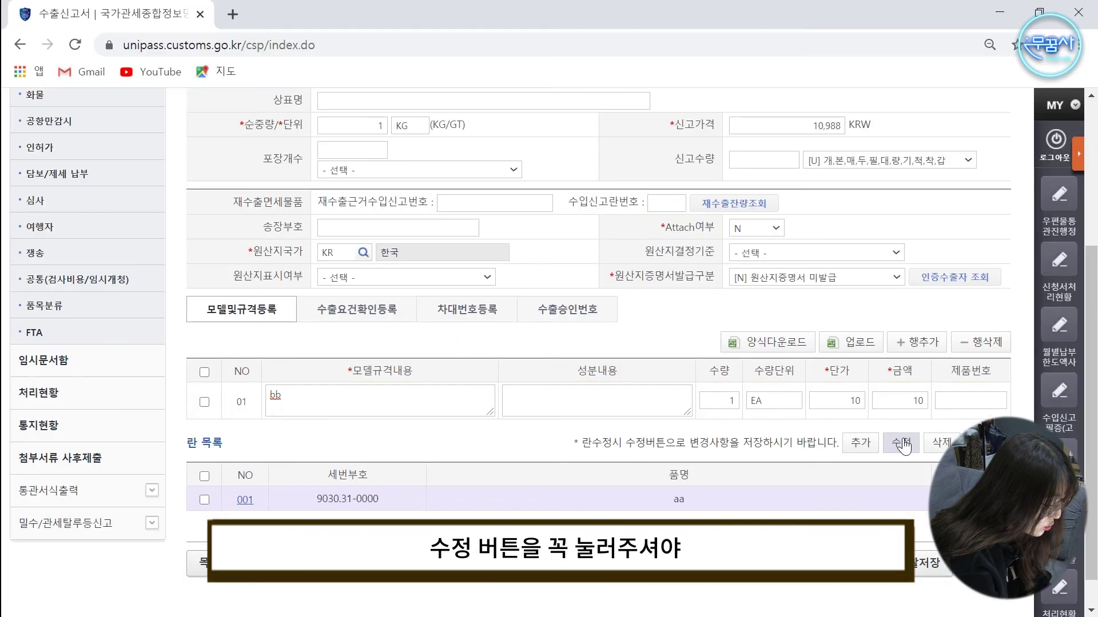
left_click(847, 435)
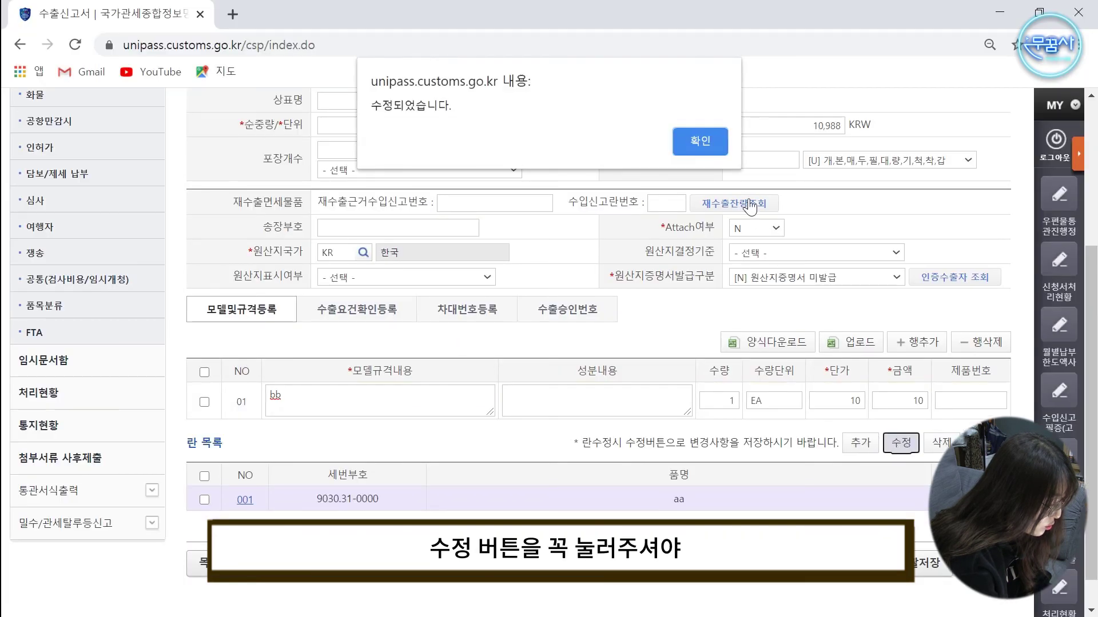
left_click(700, 141)
Change the export goods name (수출물품명) of item 001 to "bb" and save the modification.
scroll(367, 483, "up", 5)
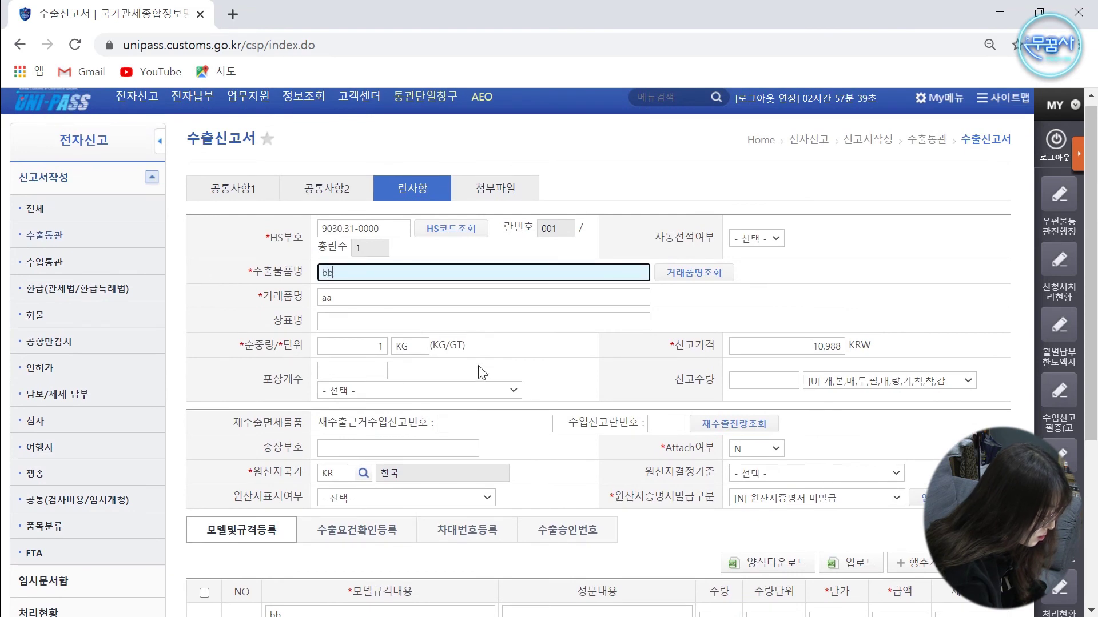
scroll(684, 358, "down", 5)
left_click(900, 406)
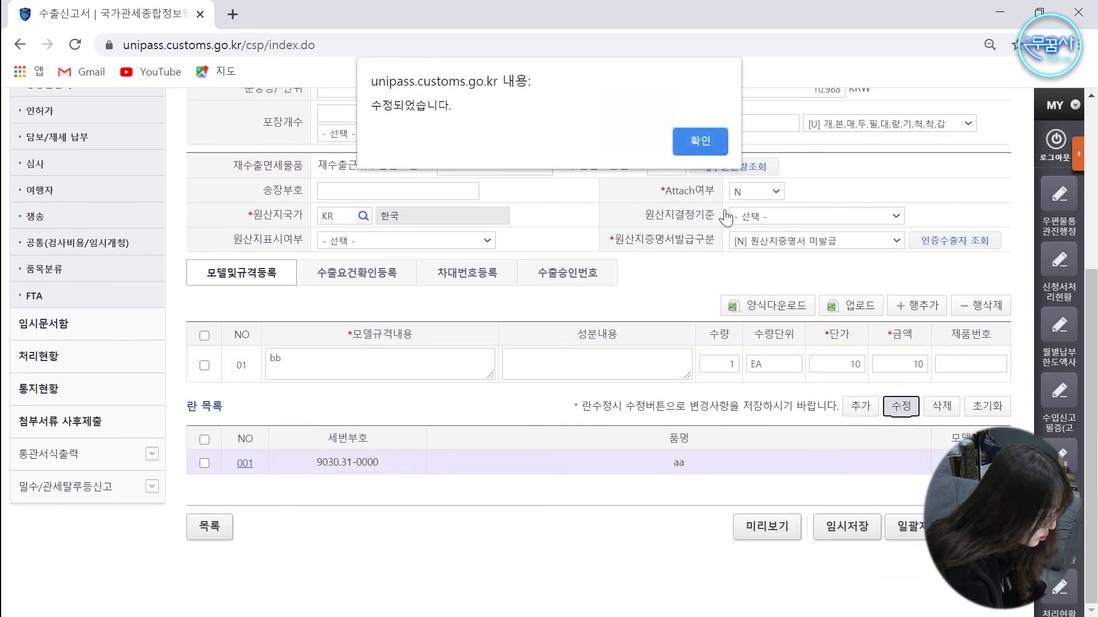
left_click(700, 141)
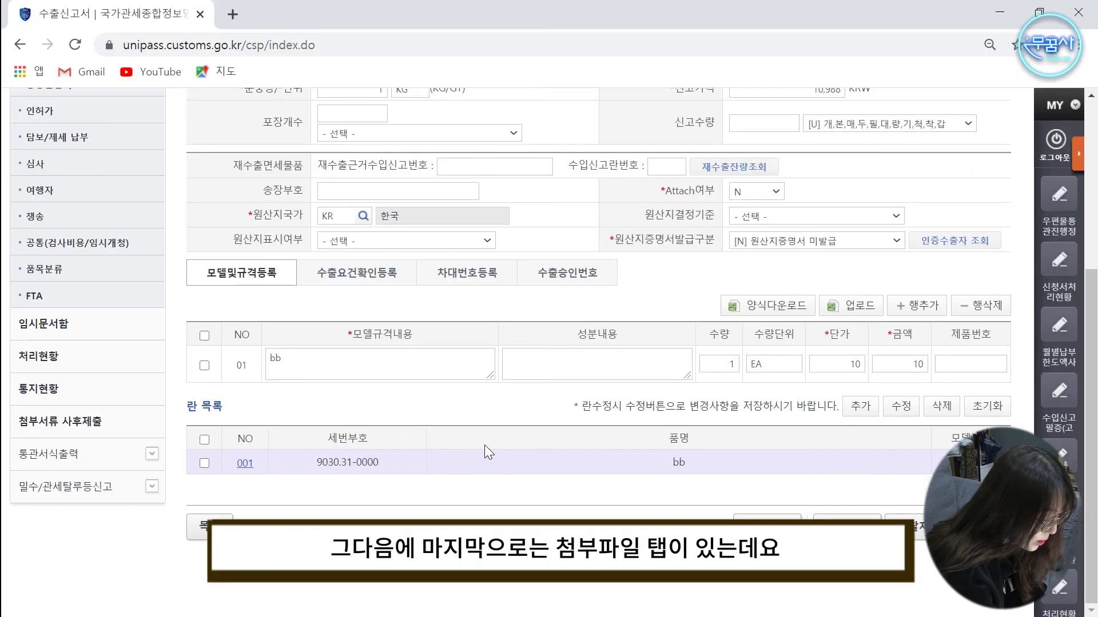
Open the attachments section (첨부파일) of the export declaration.
scroll(572, 423, "up", 7)
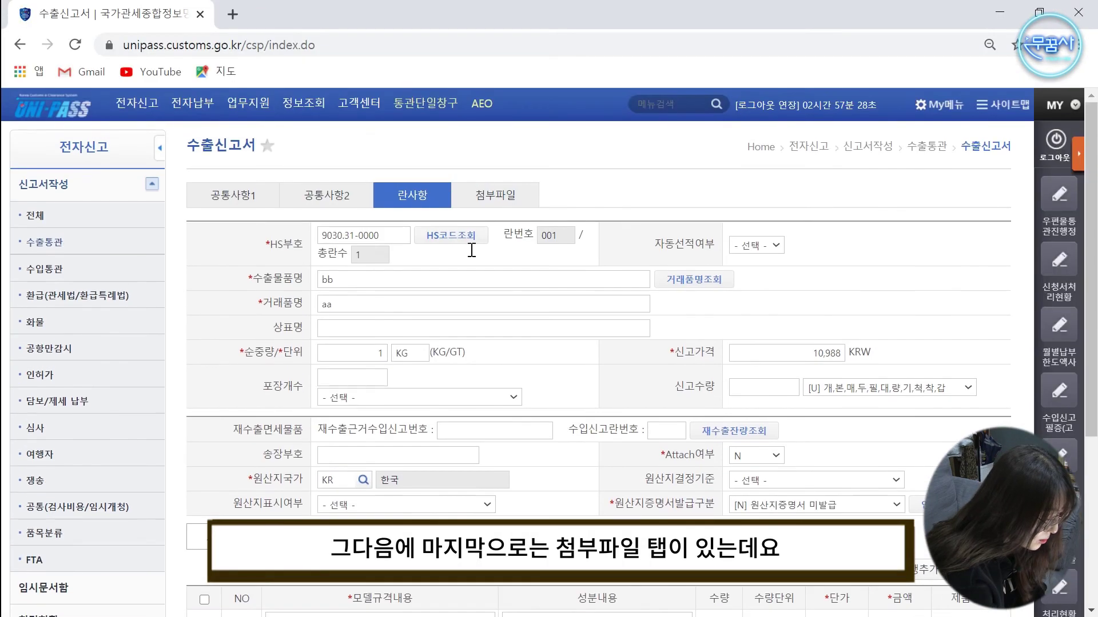
left_click(496, 198)
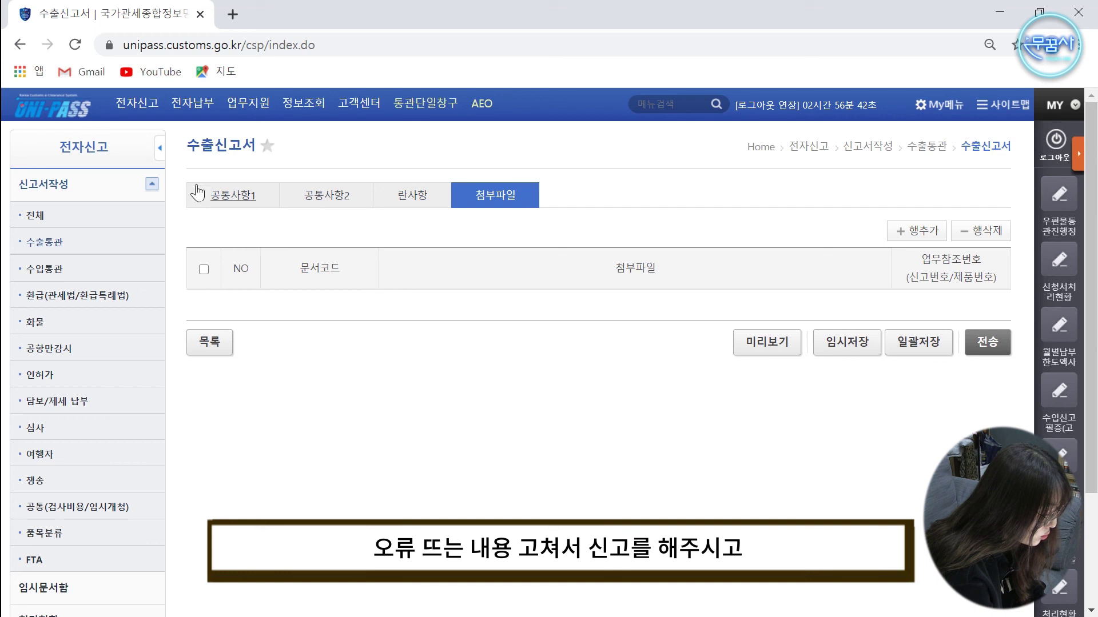
left_click(139, 107)
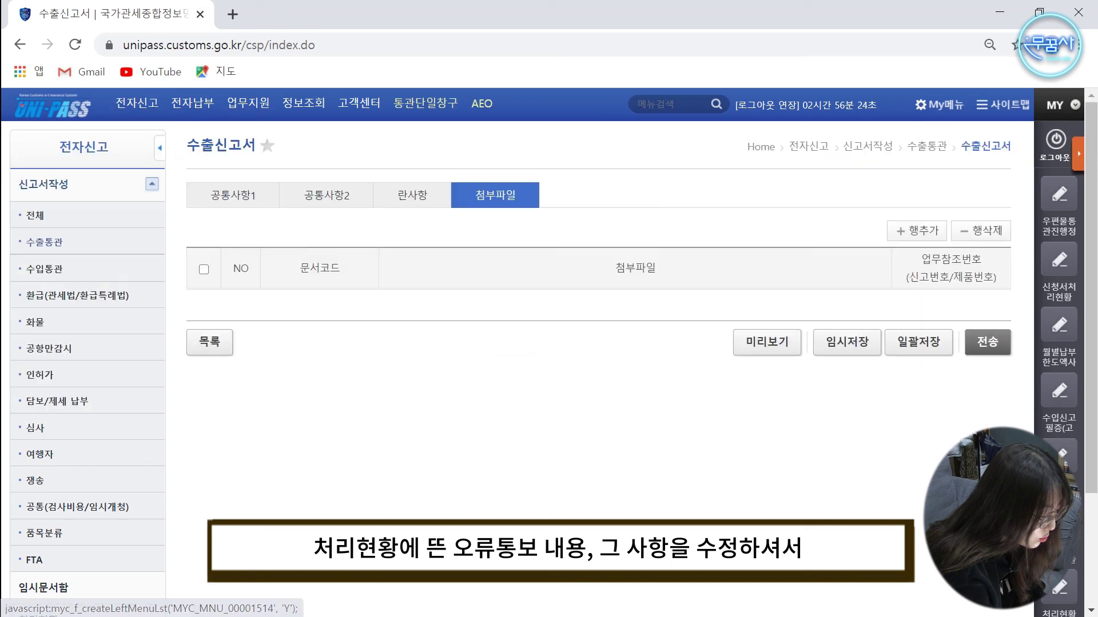
Return to the first common section (공통사항1) and choose a transmission type (전송구분).
left_click(272, 200)
left_click(789, 260)
left_click(761, 284)
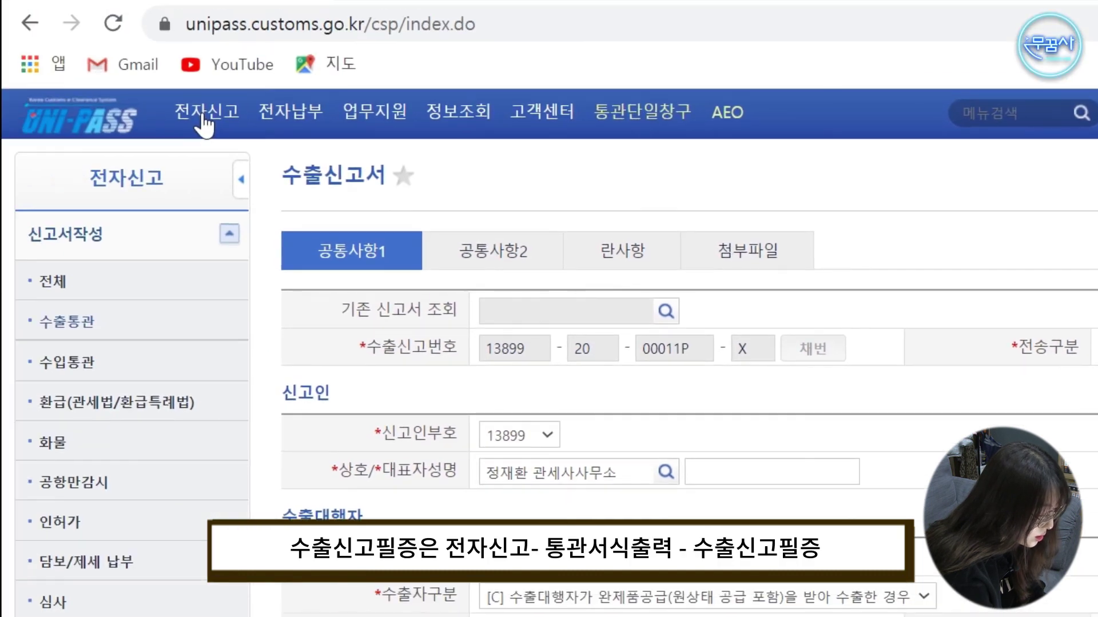
Bring up the customs form printing choices (통관서식출력) under electronic declaration (전자신고).
mouse_move(203, 117)
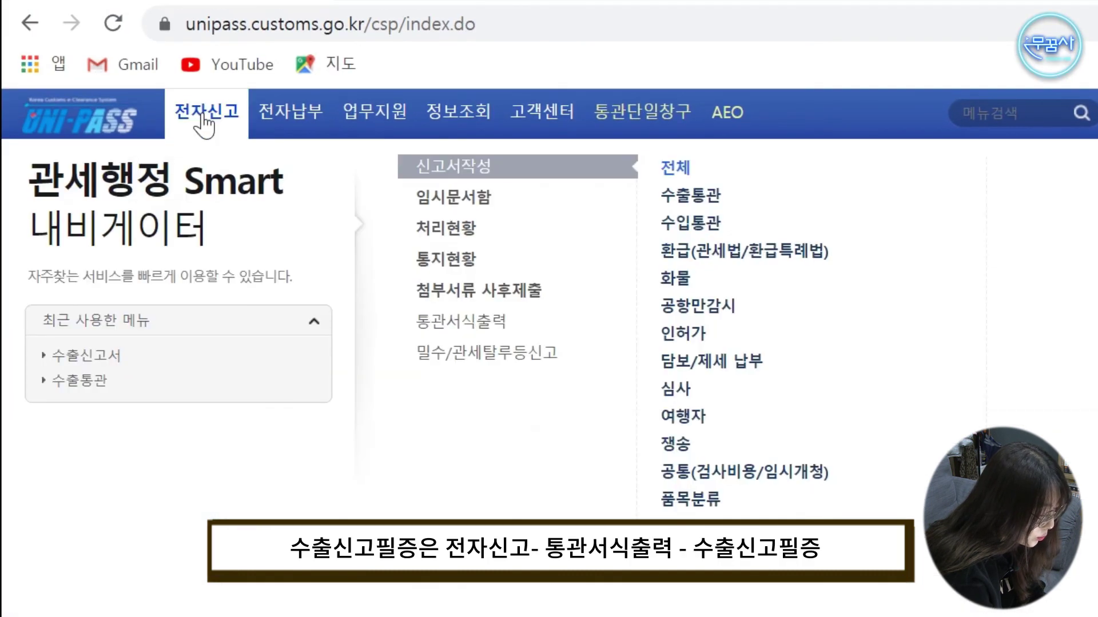
mouse_move(512, 321)
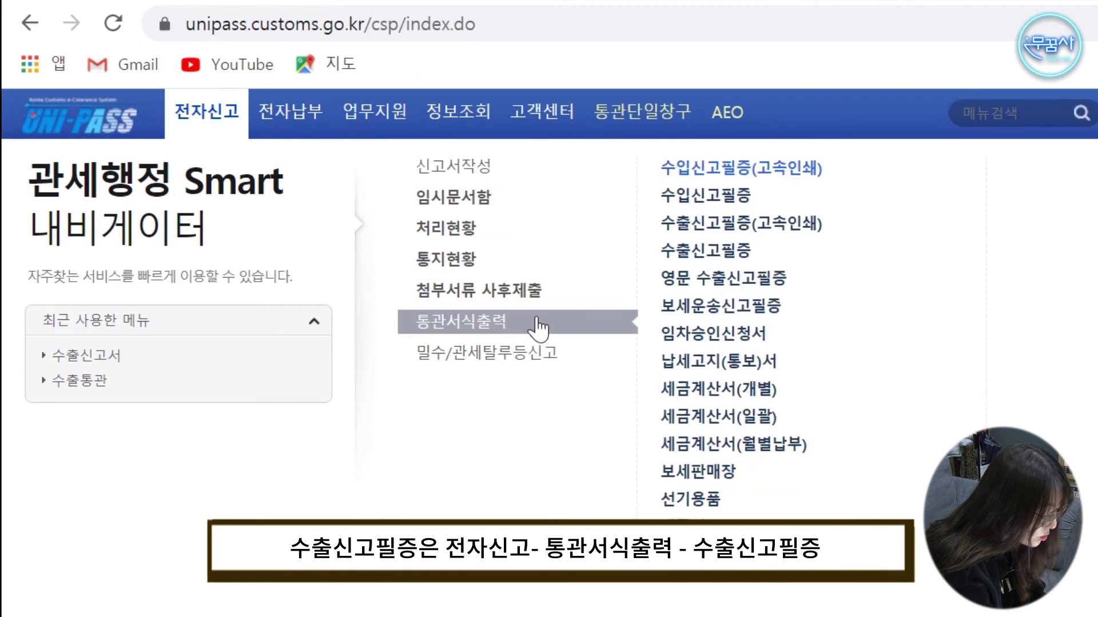